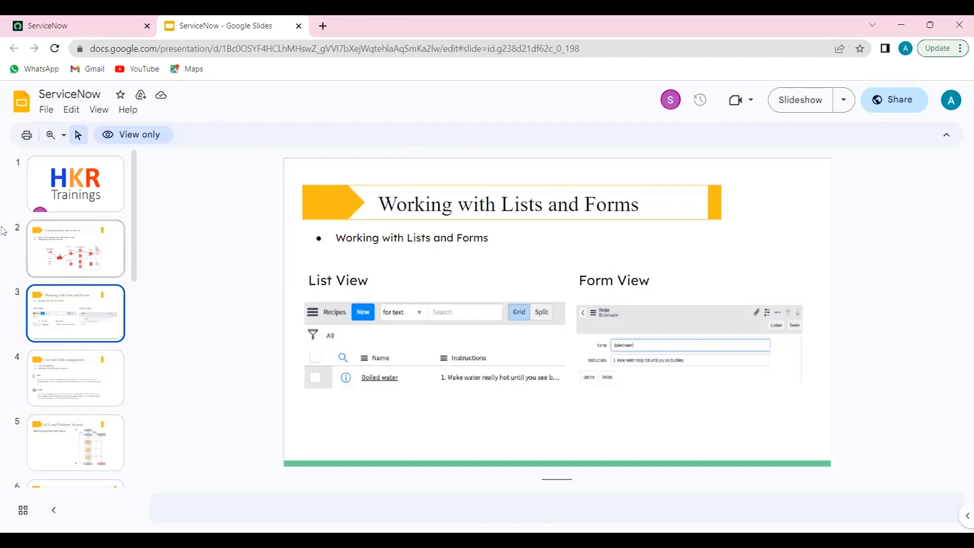
Switch to ServiceNow, find the Incident modules with "incident", and display the list of open incidents
click(42, 20)
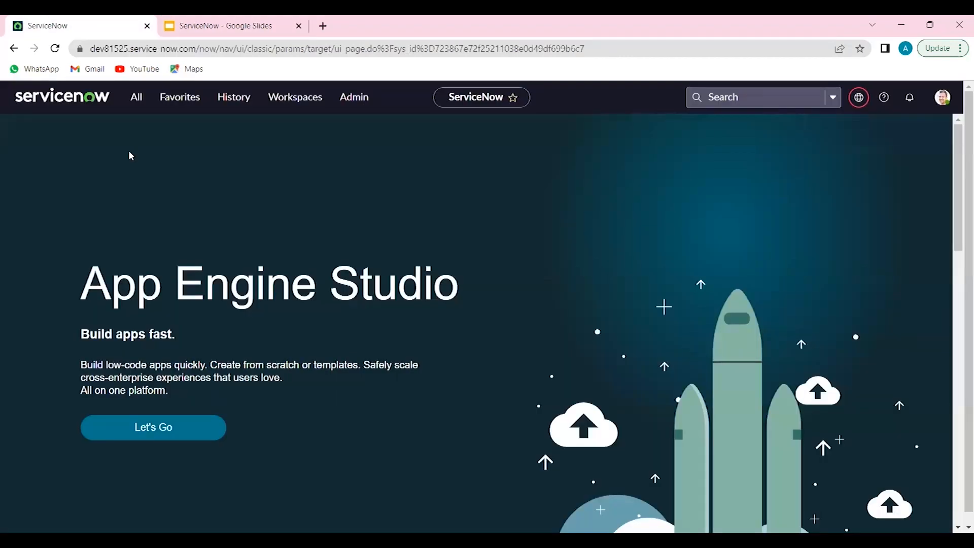
click(137, 101)
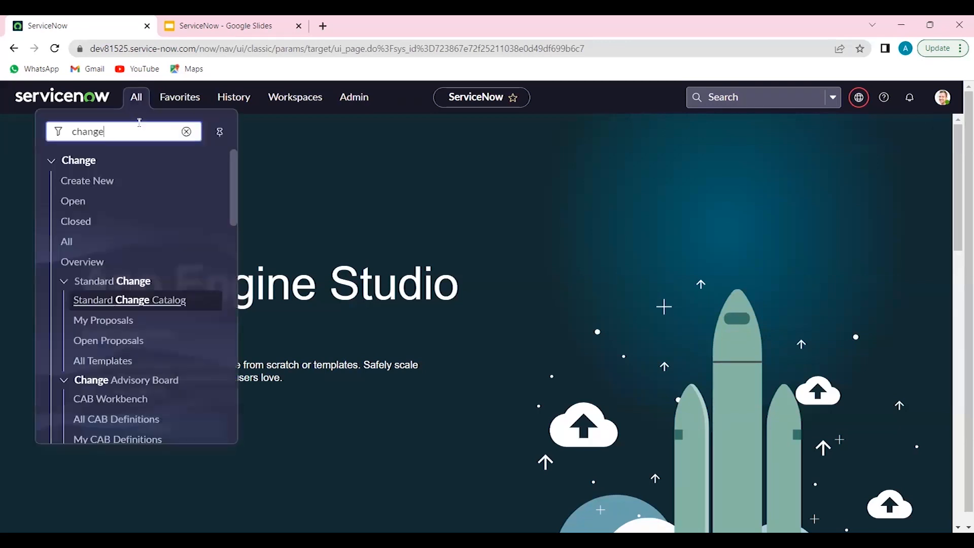
text(incident)
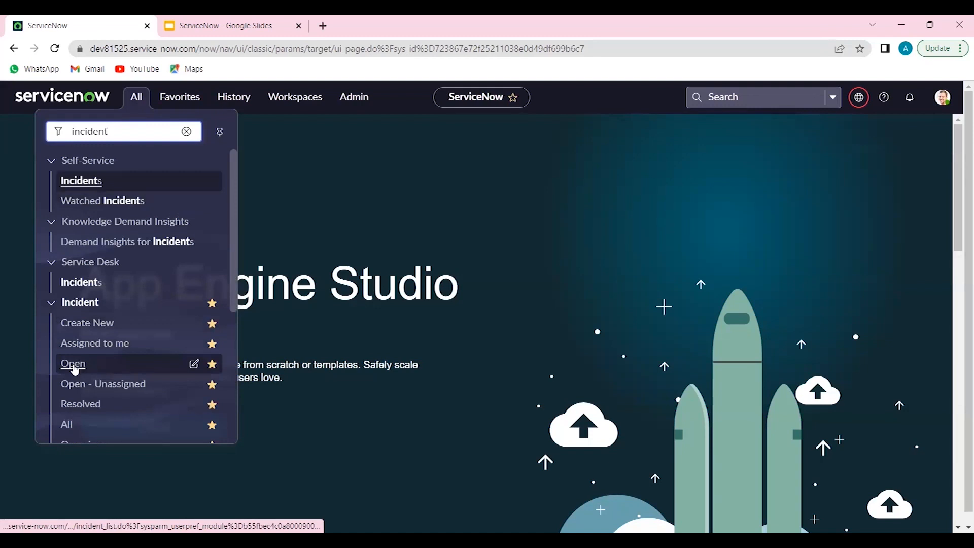
click(74, 365)
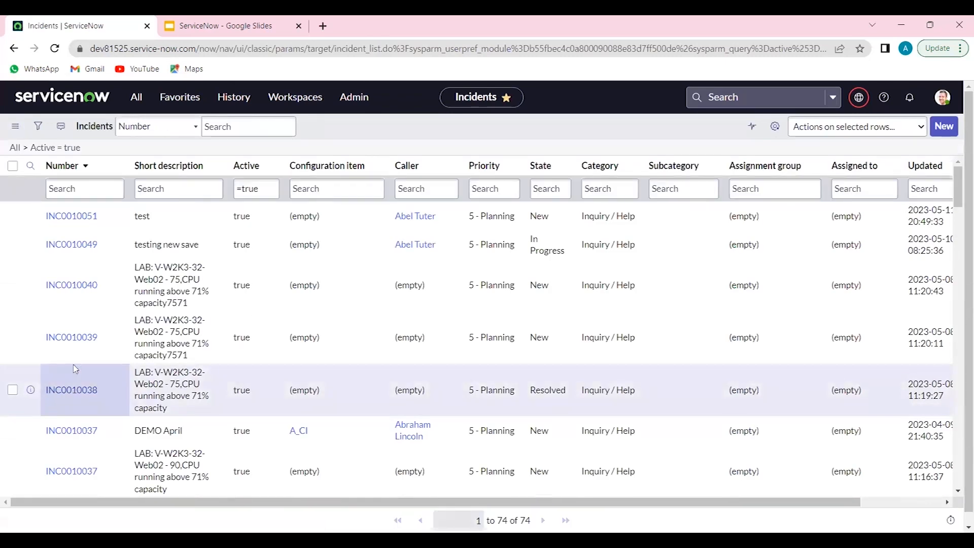
View the first listed incident's form in a separate browser tab and return to the incident list
middle_click(78, 217)
click(186, 23)
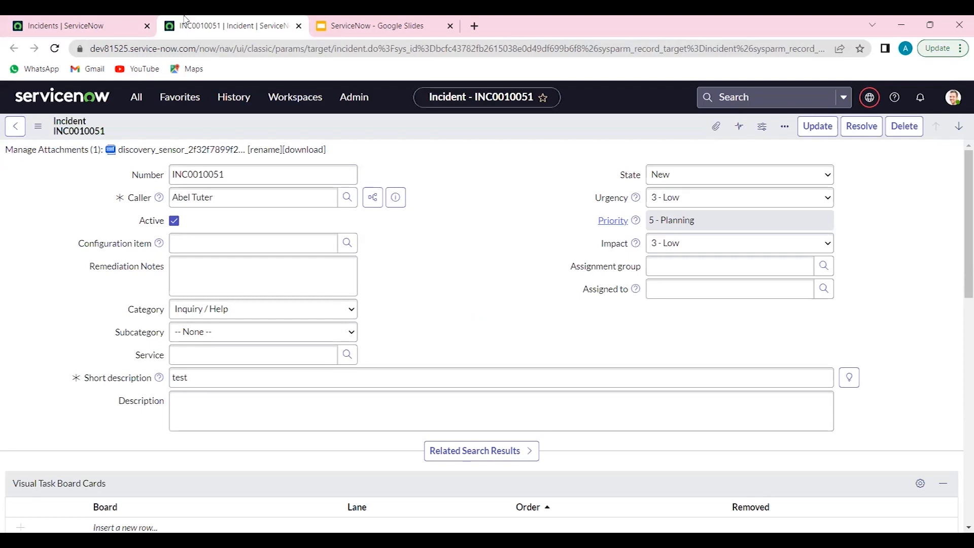
click(84, 26)
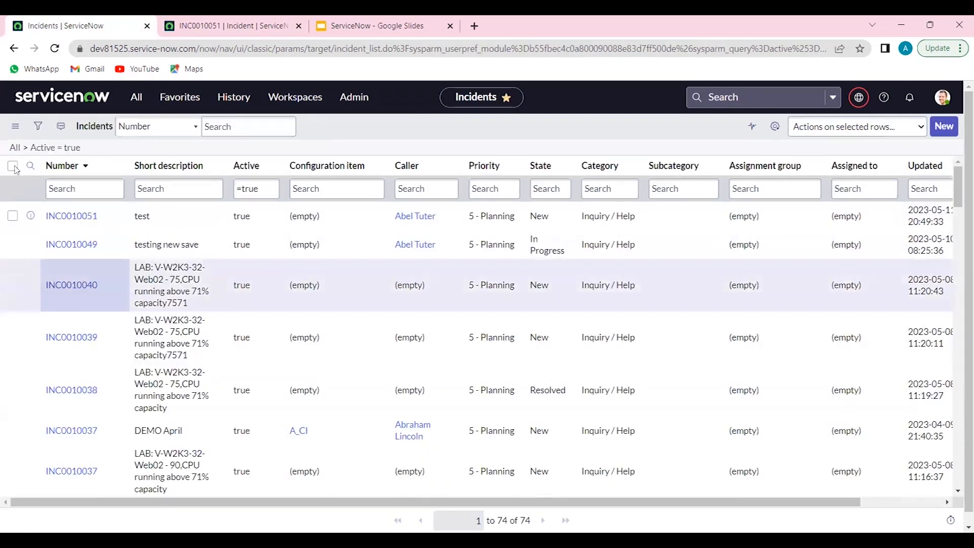
Add an AND condition to the incident filter requiring Caller to be the first listed incident's caller, and run it
click(35, 128)
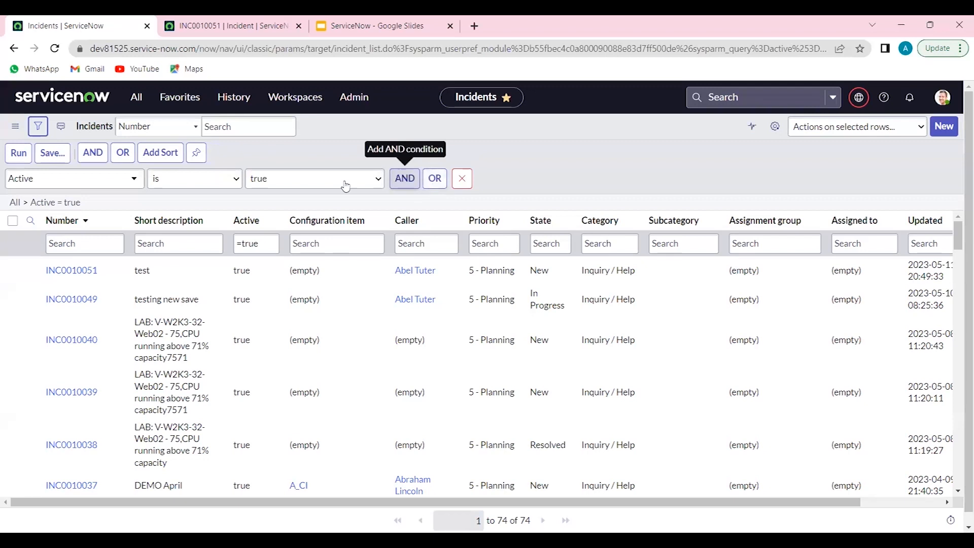
click(403, 178)
click(87, 219)
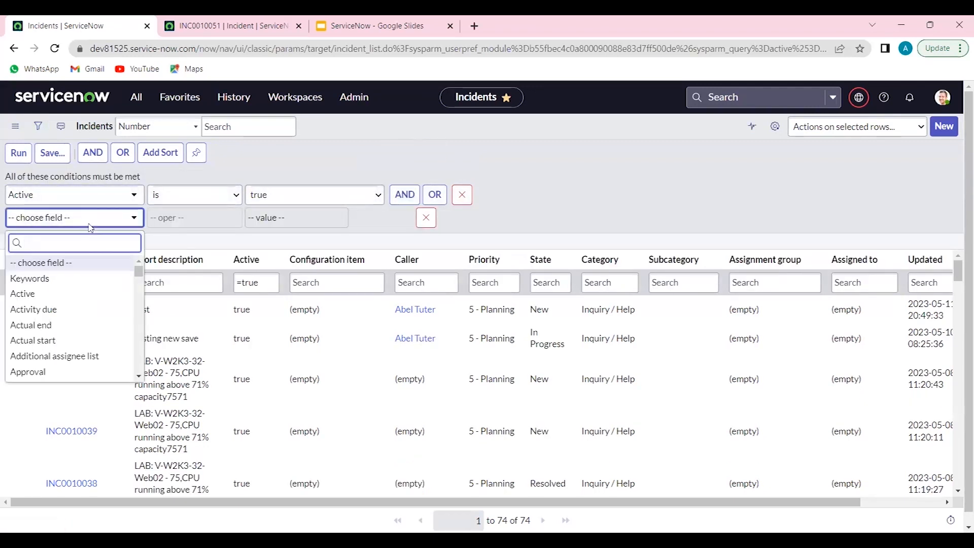
text(caller)
key(Return)
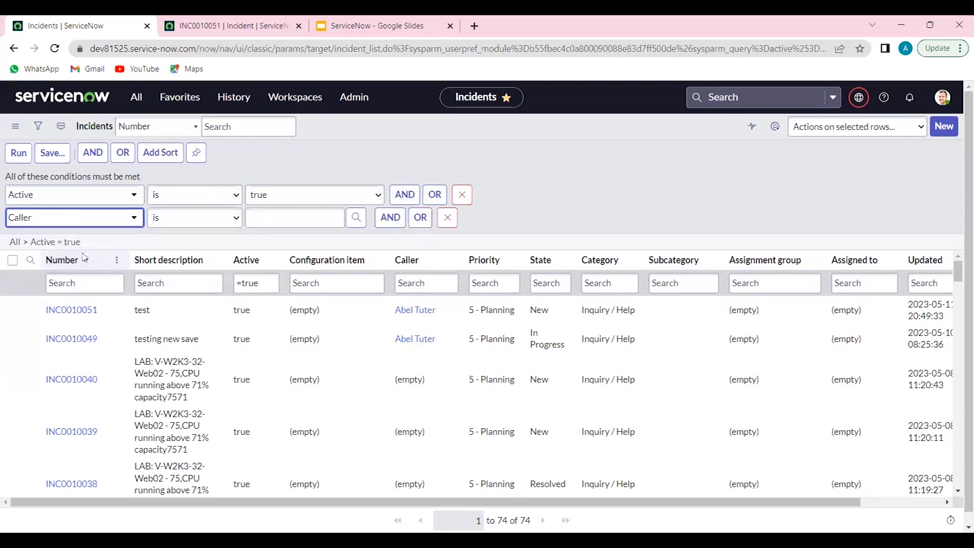
click(261, 218)
text(abel)
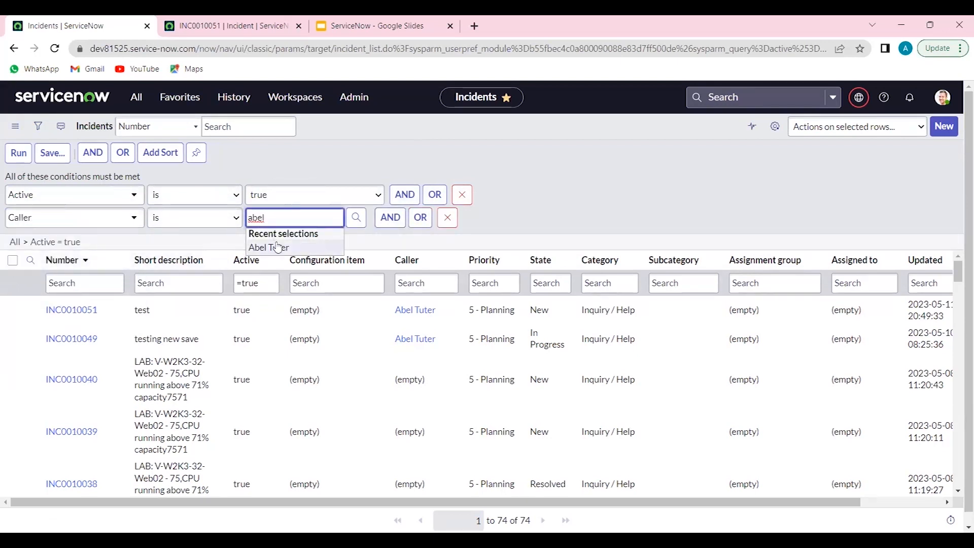
click(277, 247)
click(19, 153)
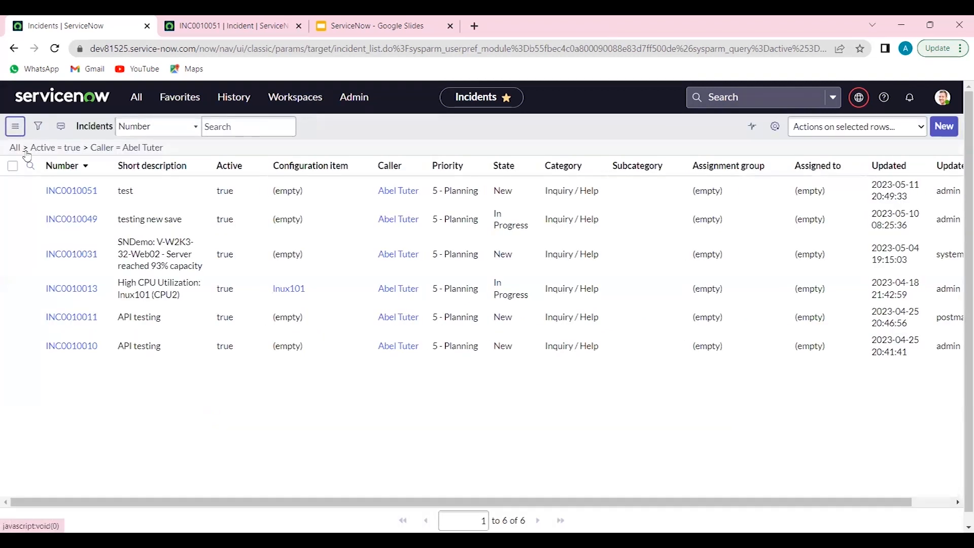
Save the current conditions as a personal filter named "Incident By" plus the caller's first name, visible to Me
click(38, 126)
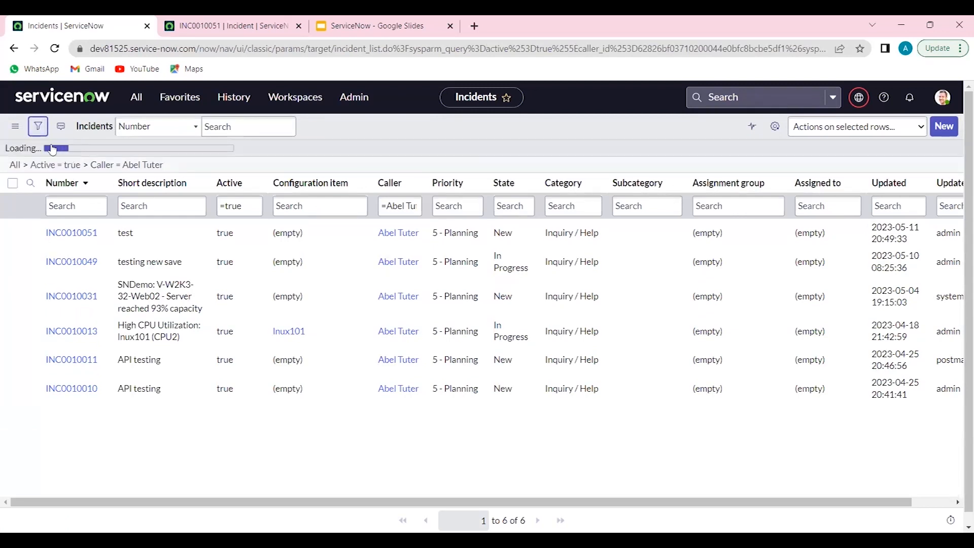
click(53, 153)
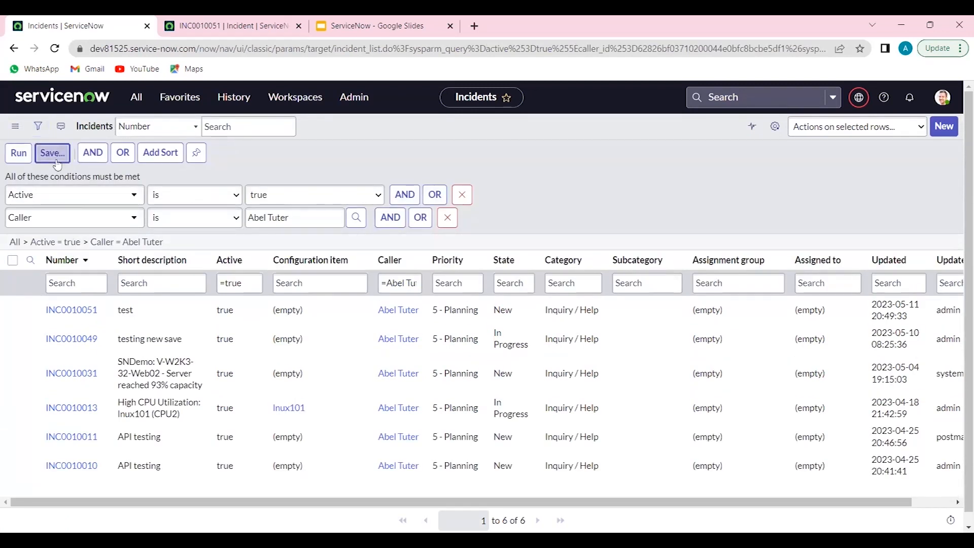
click(120, 183)
text(INci)
key(BackSpace)
key(BackSpace)
key(BackSpace)
text(Incident B)
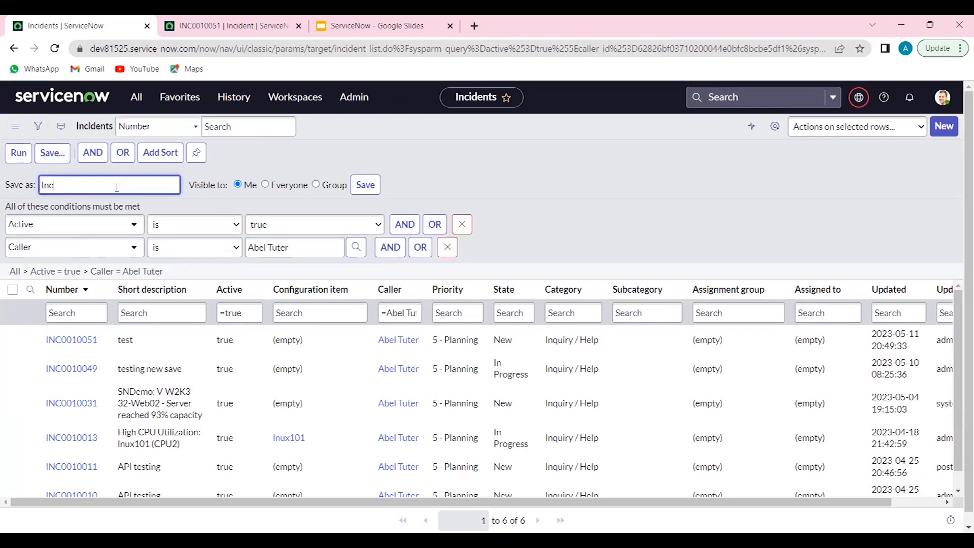
text(y Abel)
click(380, 189)
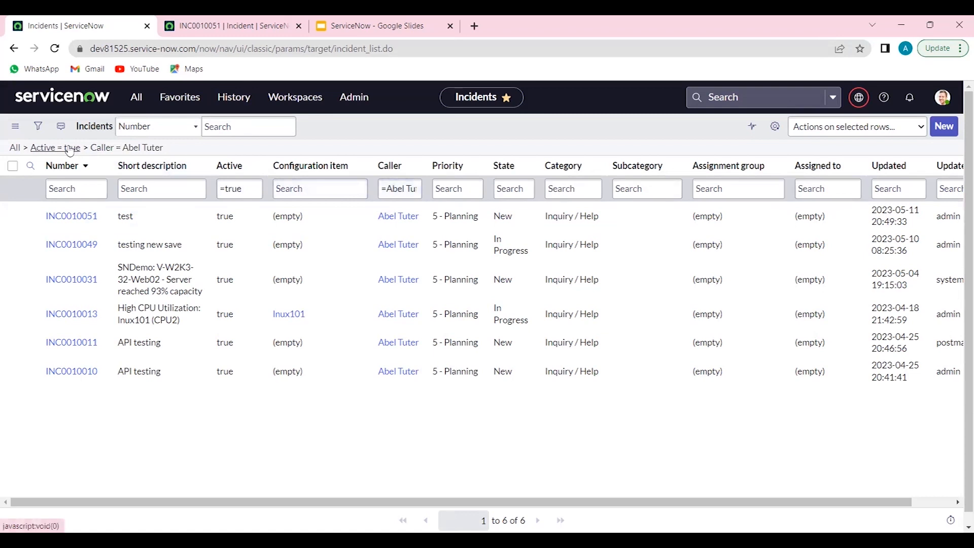
Check the incident list's saved filters for the new caller filter
click(17, 127)
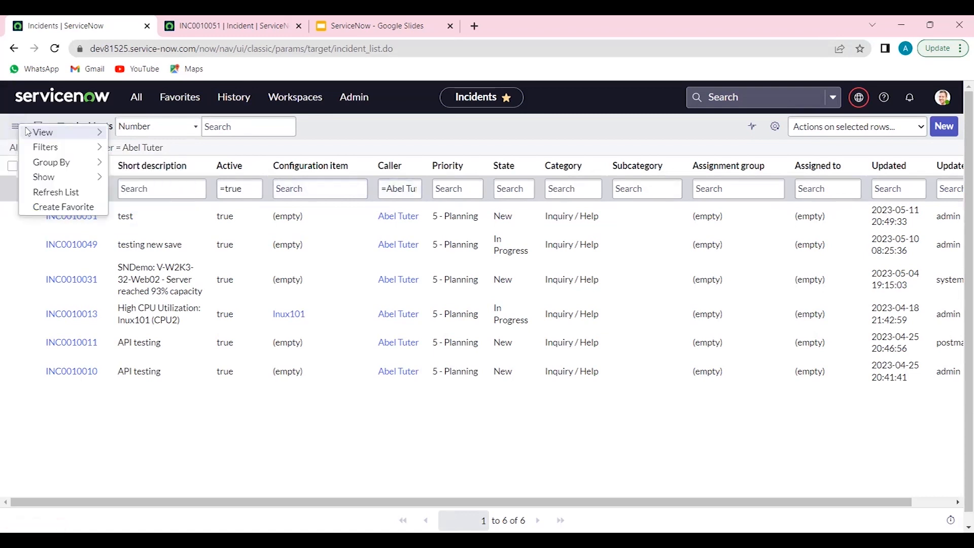
mouse_move(50, 138)
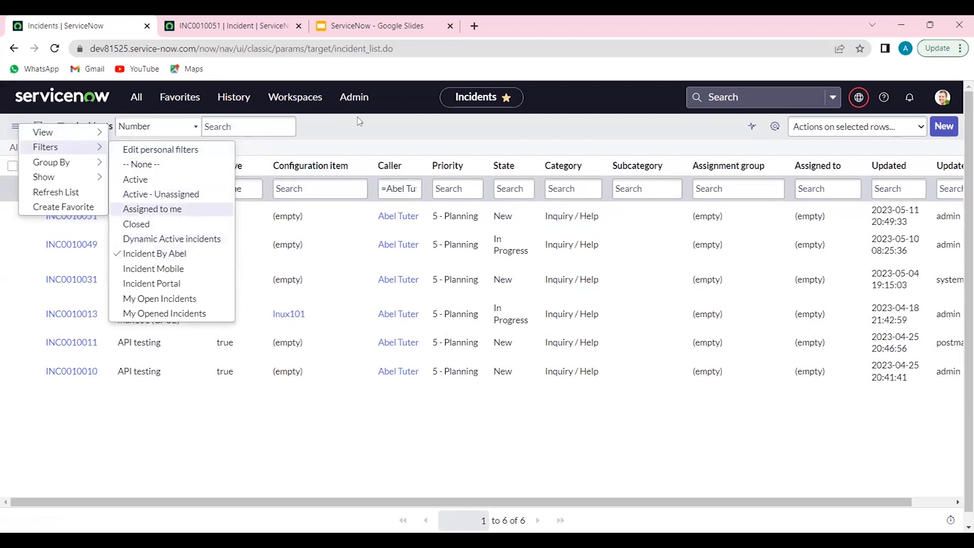
click(135, 179)
Return to the ServiceNow home page and reopen the list of open incidents
click(101, 106)
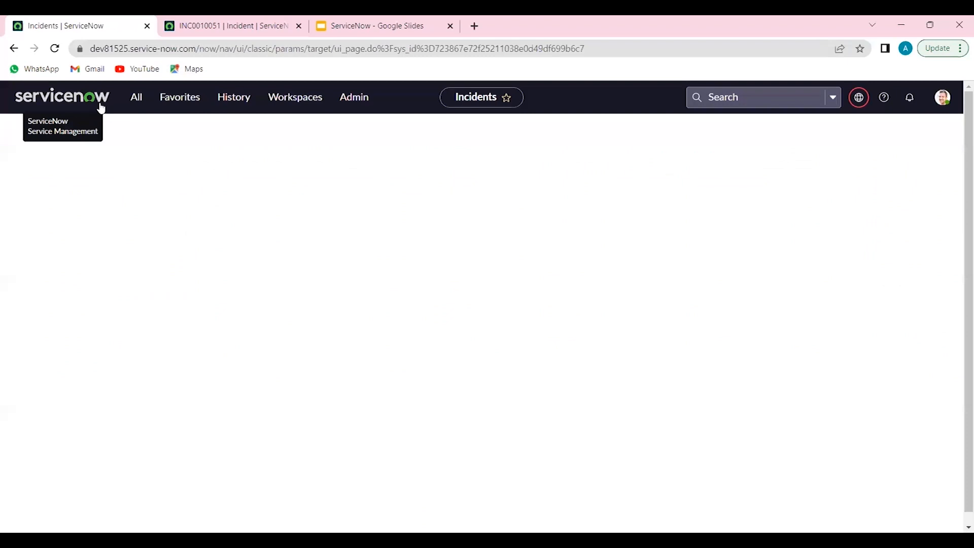
click(131, 104)
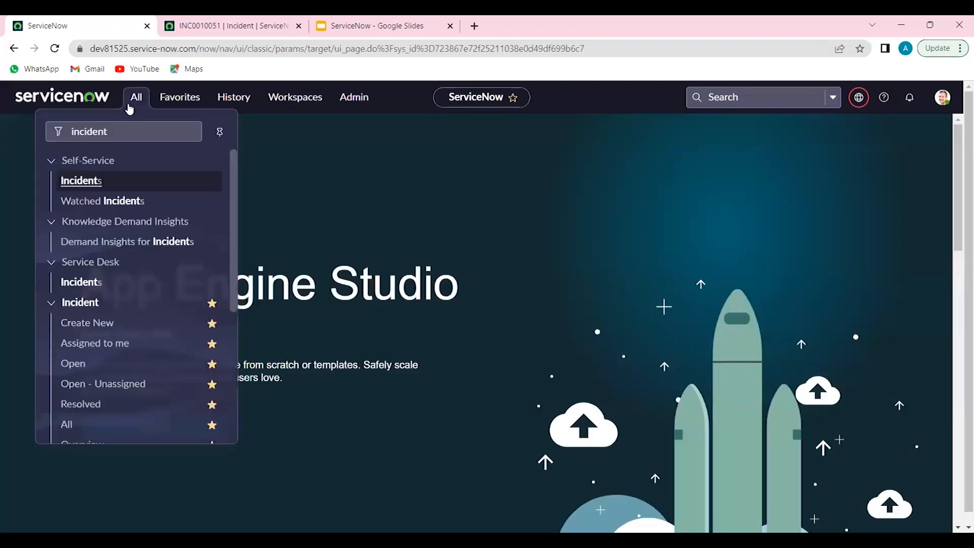
click(74, 364)
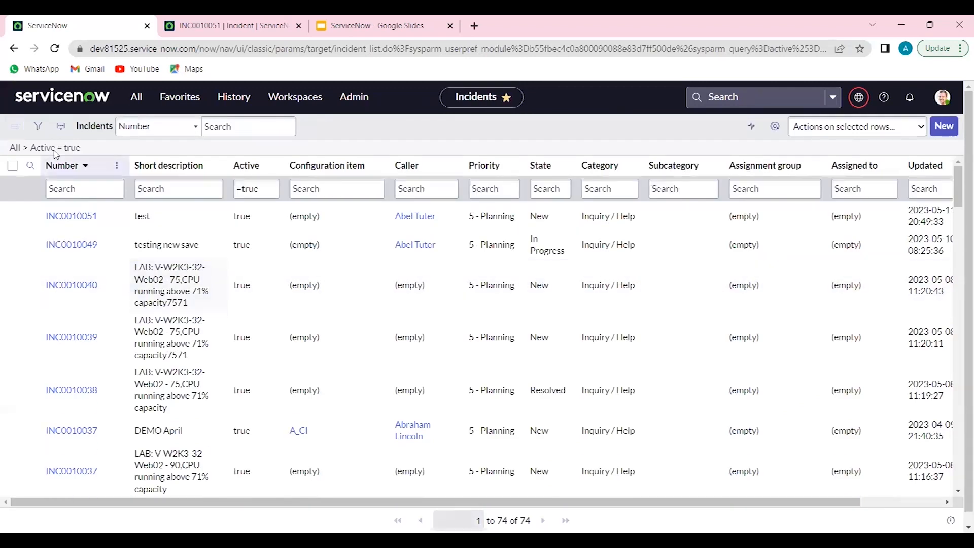
Apply the saved caller filter to the open incidents list
click(15, 126)
mouse_move(45, 154)
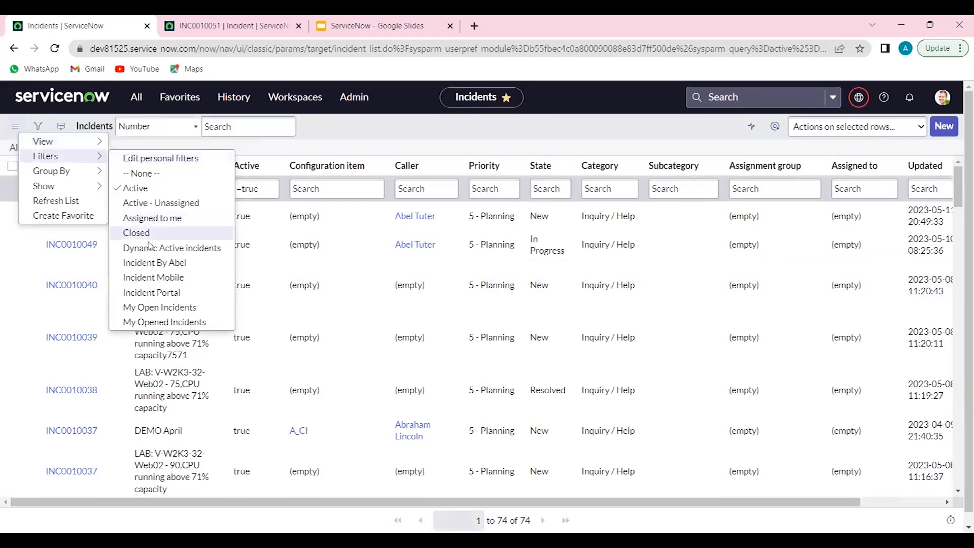
click(156, 263)
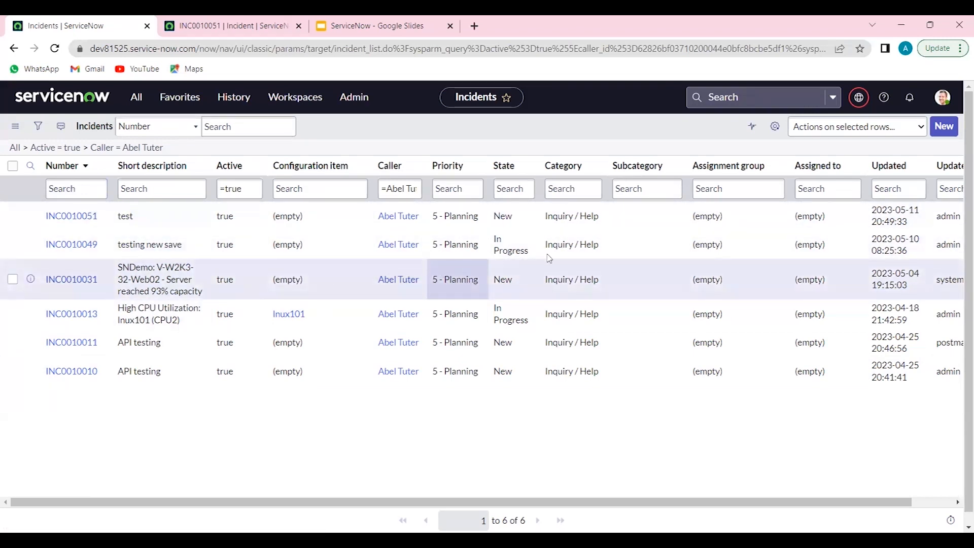
Show only incidents matching the New state, and clear the State column's search value again
right_click(509, 217)
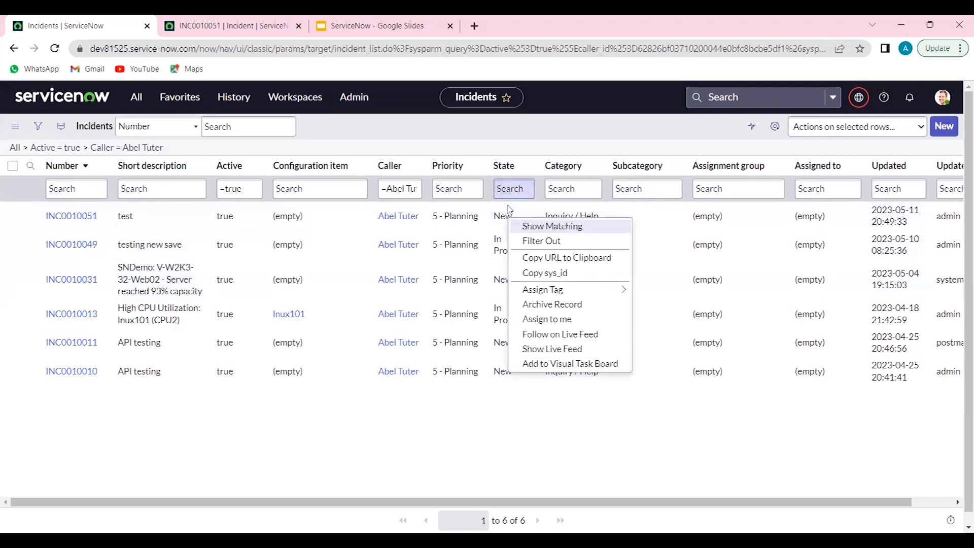
click(531, 226)
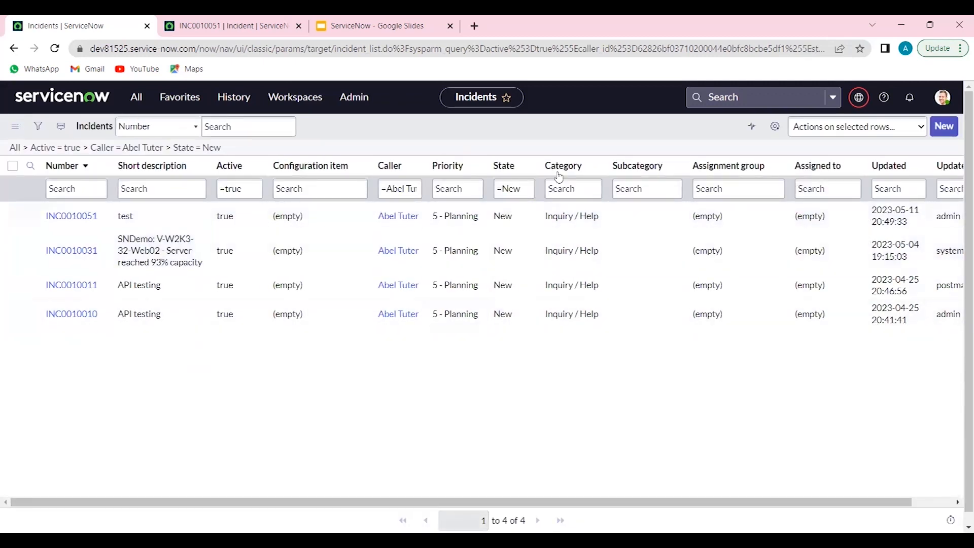
double_click(520, 193)
click(520, 193)
key(BackSpace)
key(BackSpace)
key(BackSpace)
key(BackSpace)
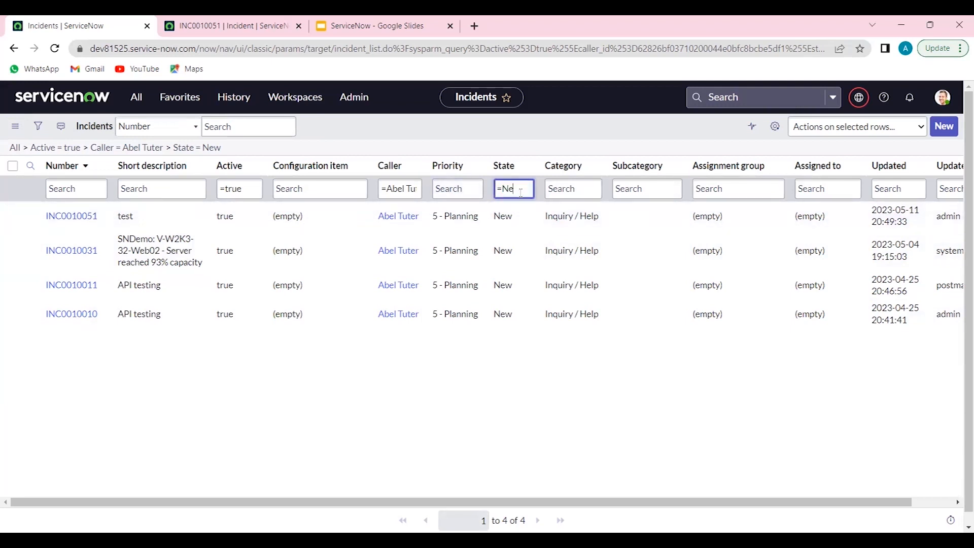
key(Return)
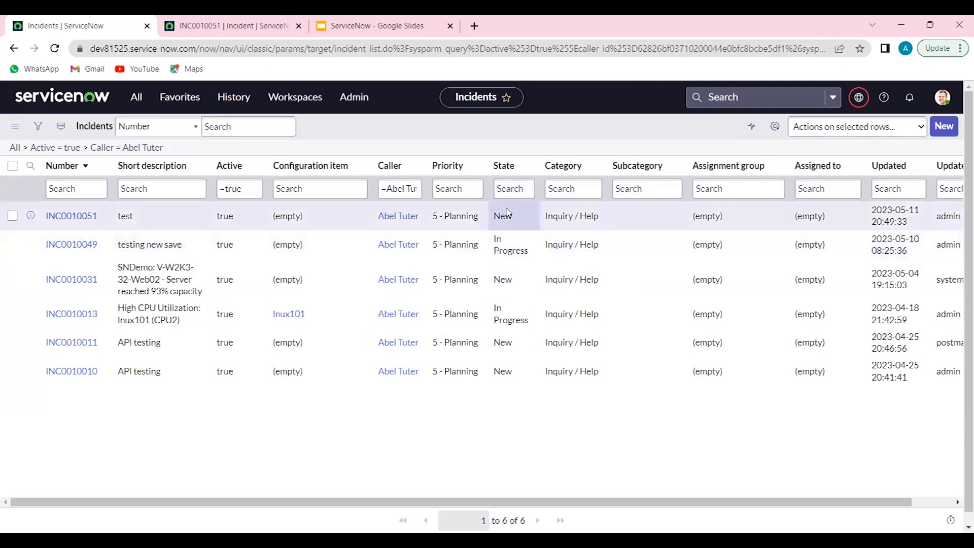
Filter out the incidents whose state is New
right_click(507, 211)
click(532, 232)
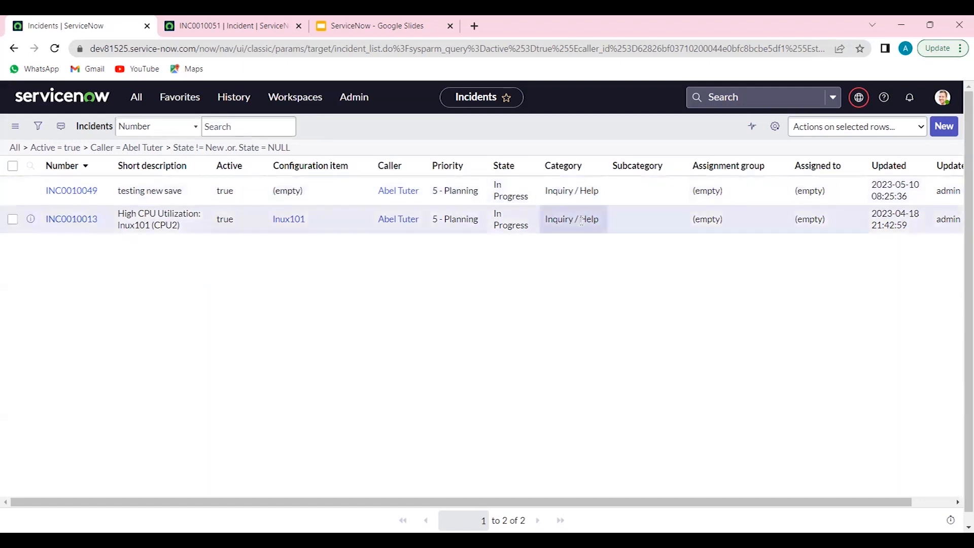
Set the first listed incident's short description to "Testing the list view of incident table" directly in the list
click(189, 199)
double_click(189, 199)
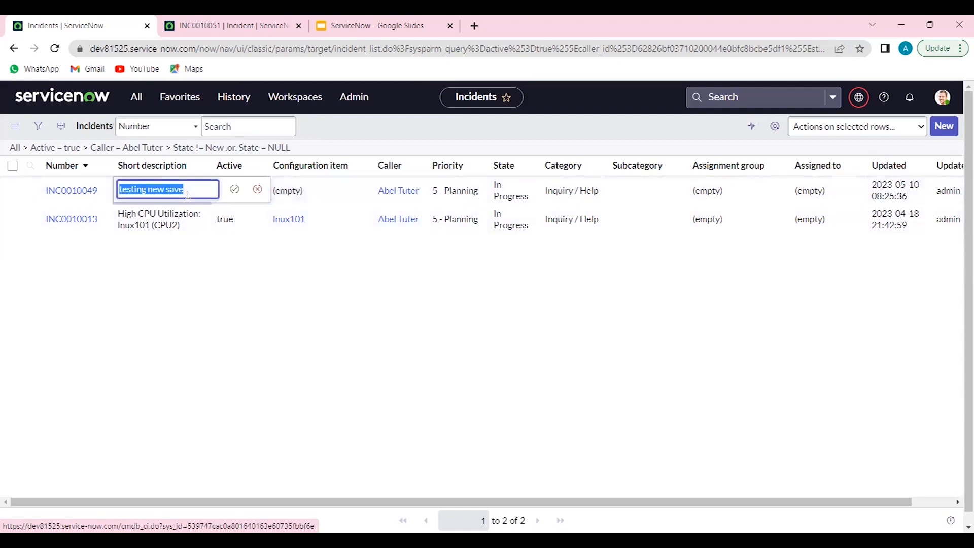
text(Testing the listing)
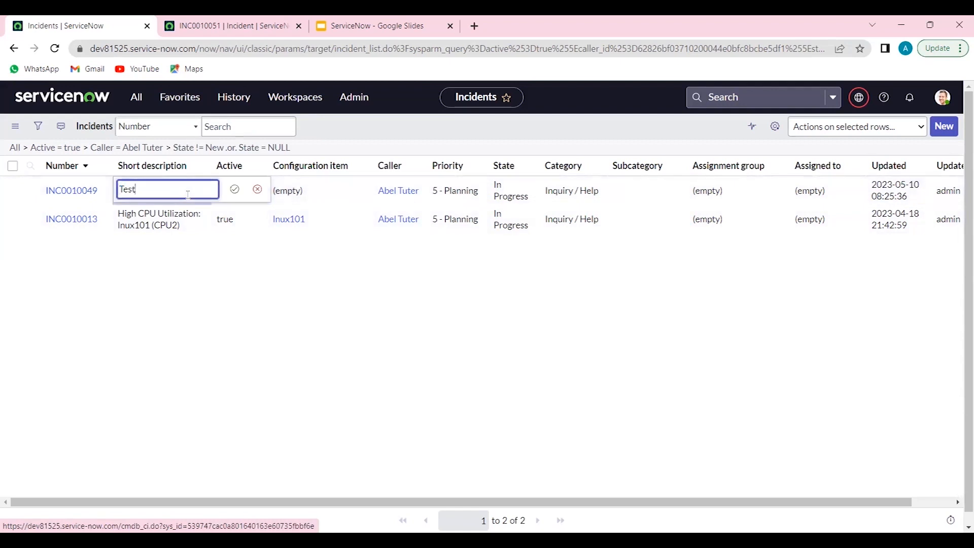
key(BackSpace)
key(BackSpace)
text(view of incident table)
key(Return)
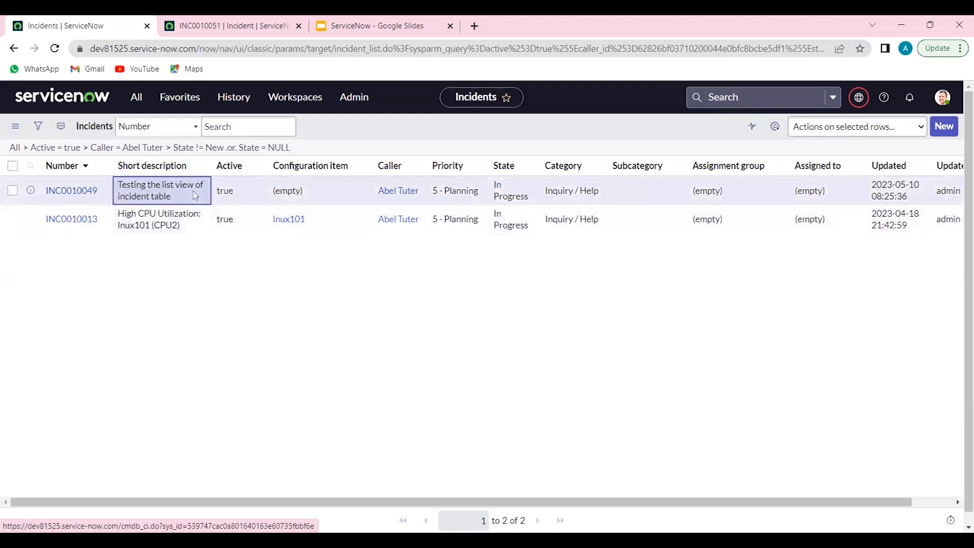
Set the short description of both listed incidents to "bulk update on short desc from list view" in one inline edit
key(shift+Down)
double_click(195, 195)
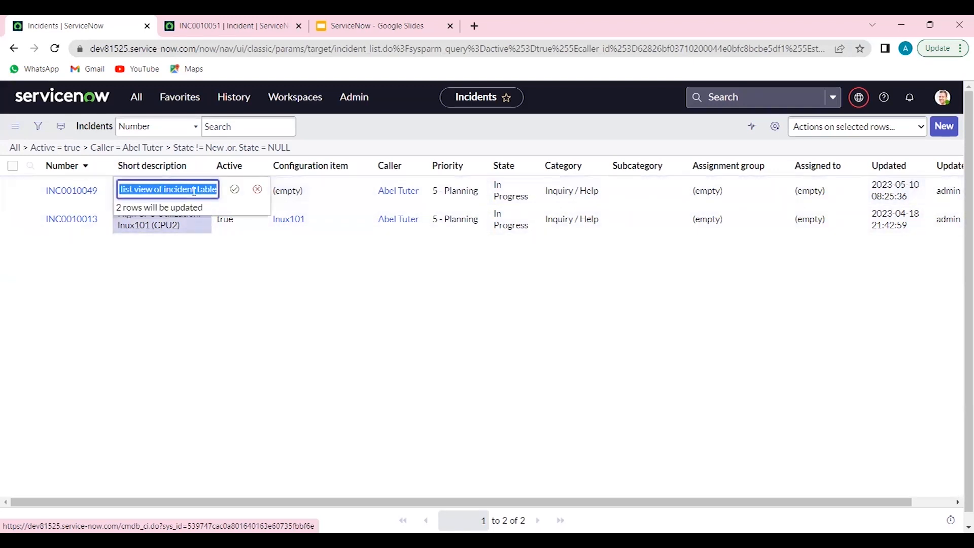
text(bu)
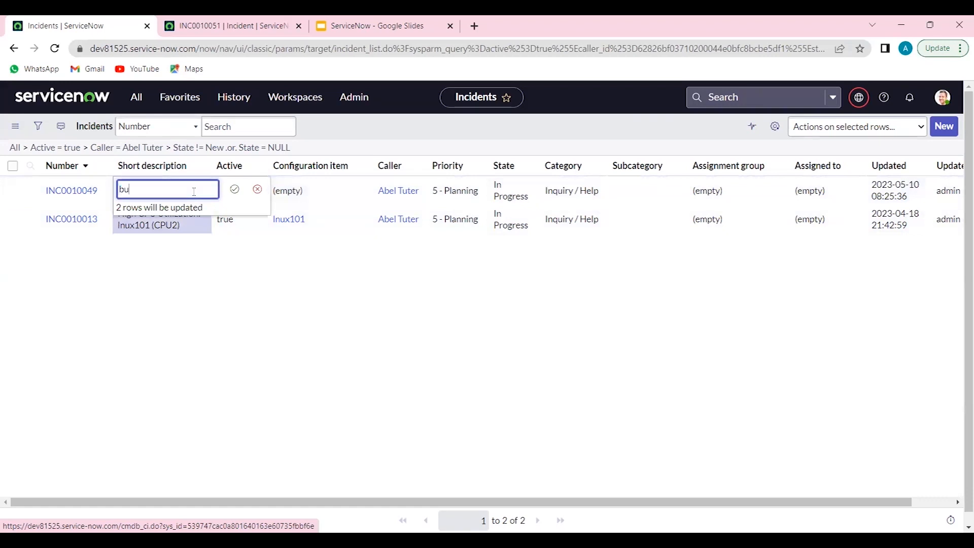
text(lk update on short desc f)
text(rom list view)
key(Return)
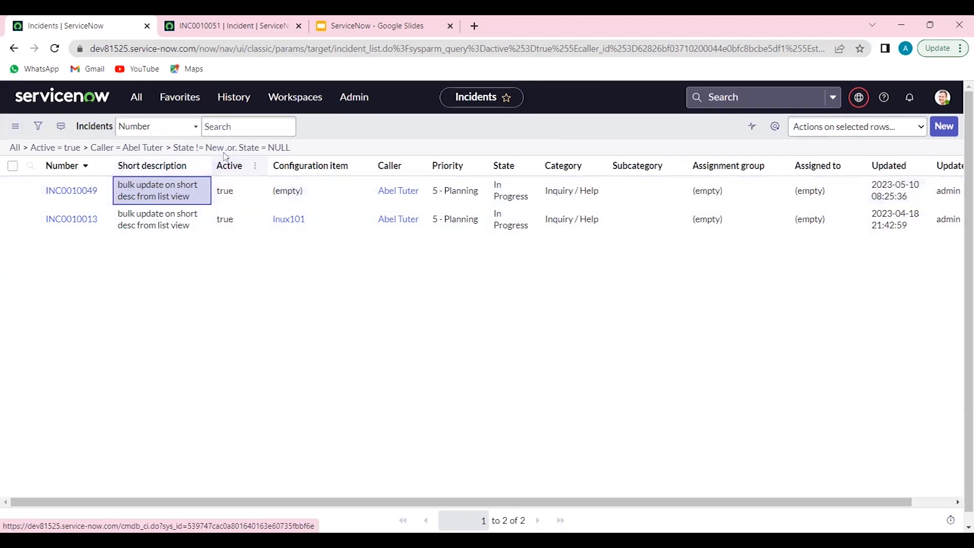
Remove the State conditions from the list filter and group the remaining incidents by state
click(169, 148)
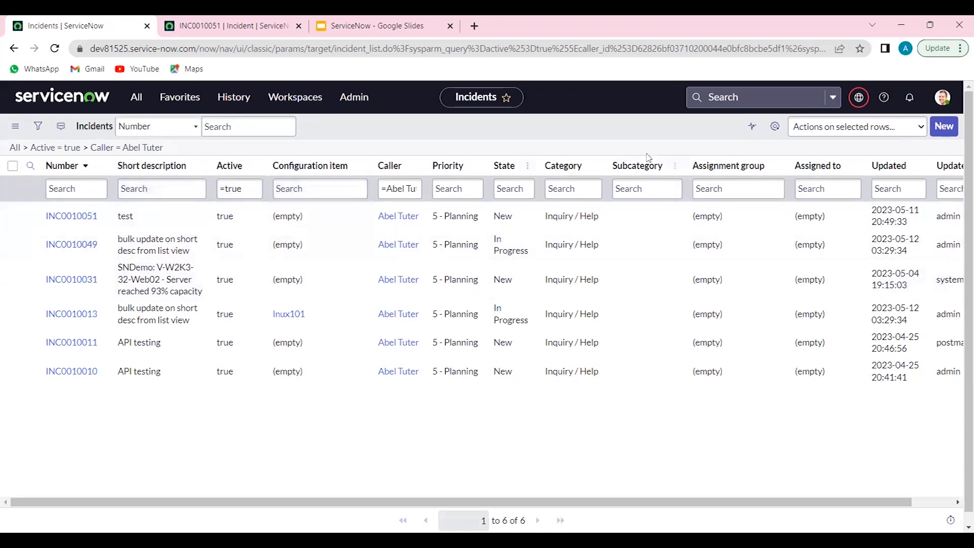
click(528, 169)
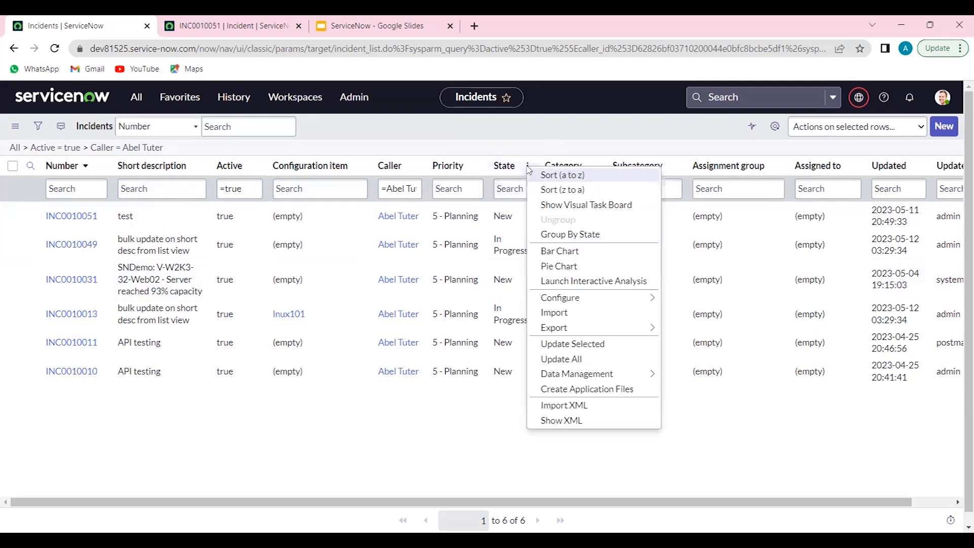
click(573, 239)
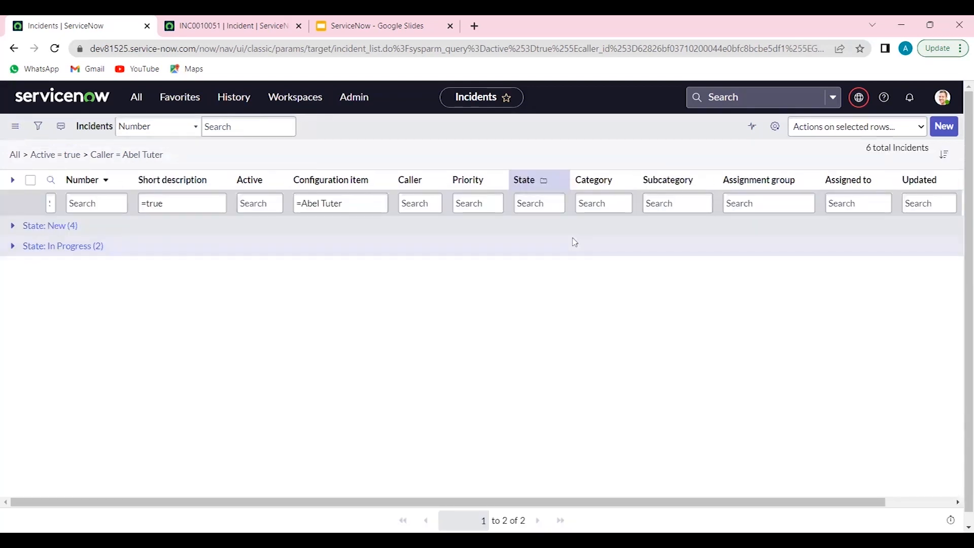
Expand and collapse the New state group, and ungroup the incident list
click(12, 226)
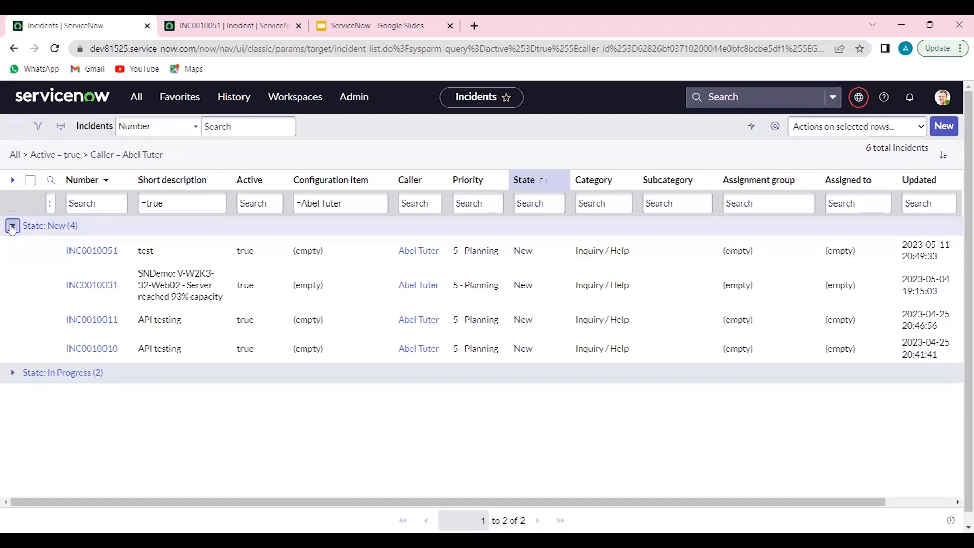
click(12, 226)
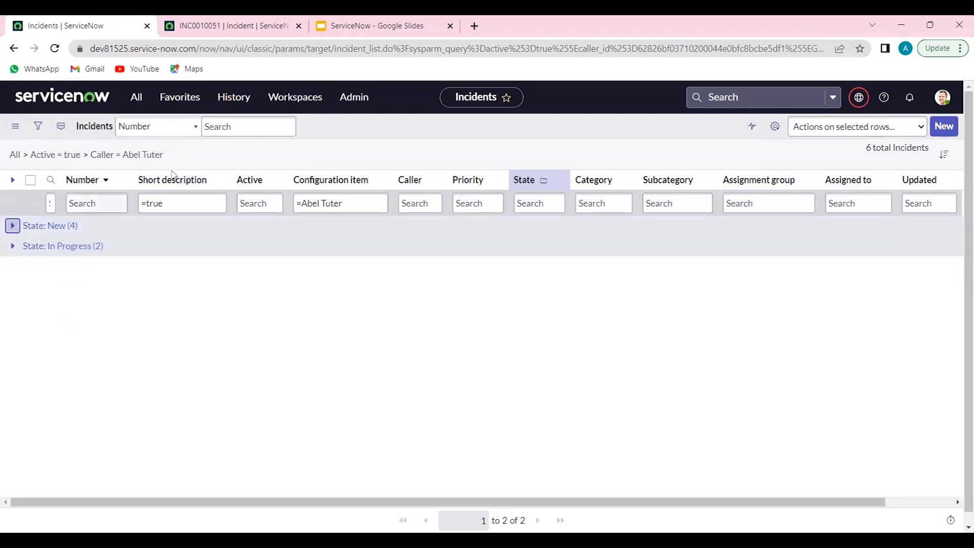
click(120, 179)
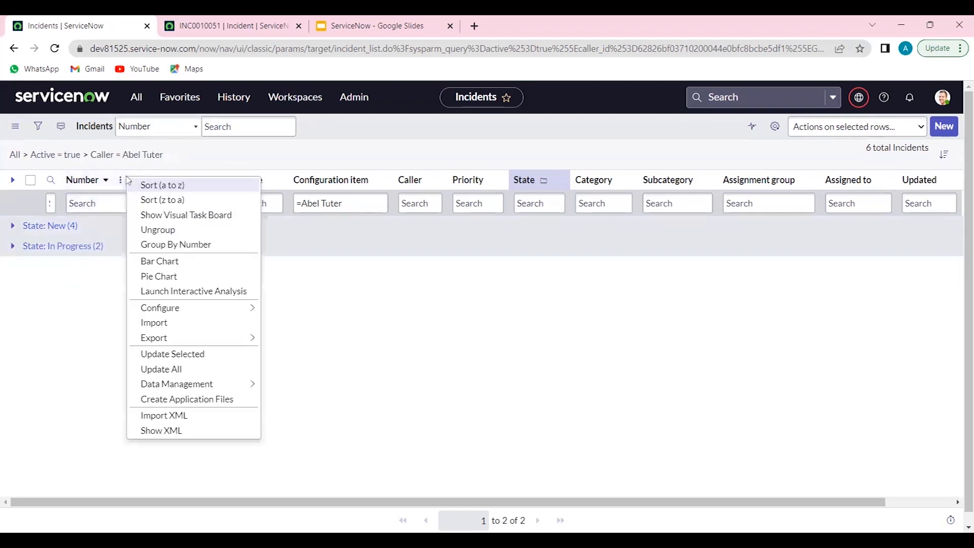
click(165, 231)
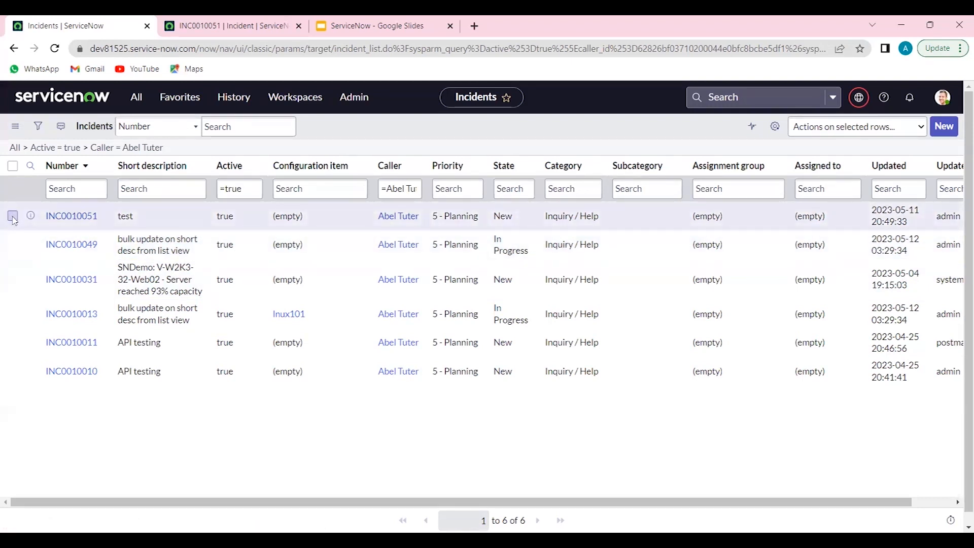
Filter the list to short descriptions containing "test" using *test, and remove the Caller condition
click(166, 187)
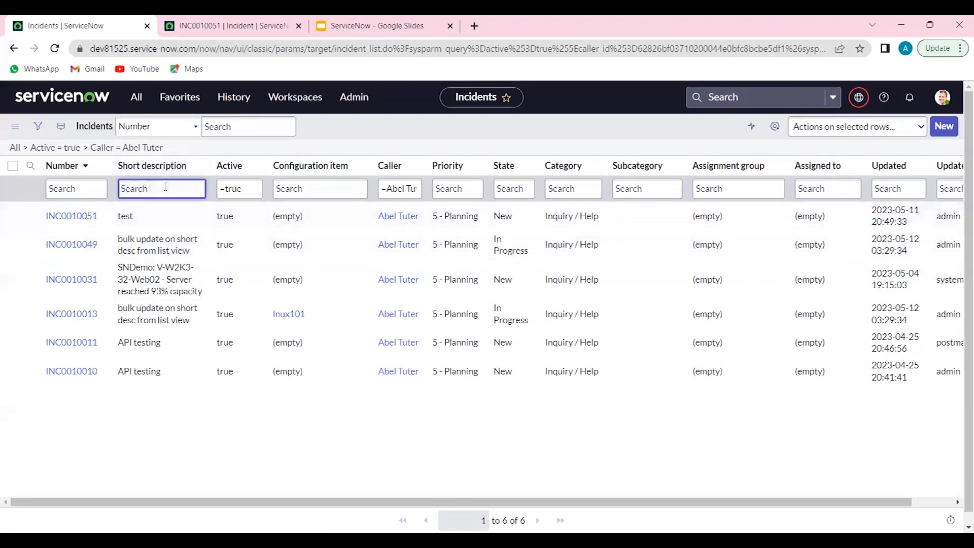
text(*test)
key(Return)
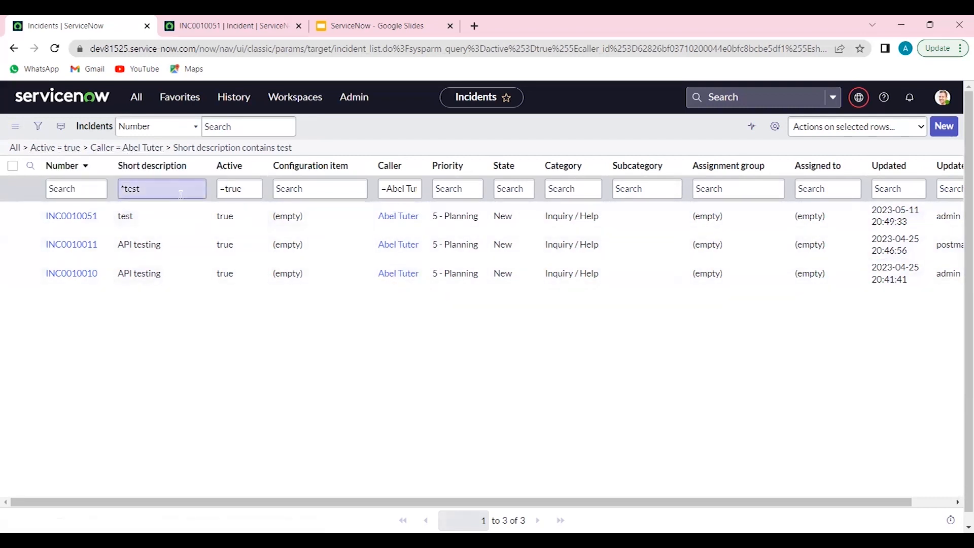
click(88, 154)
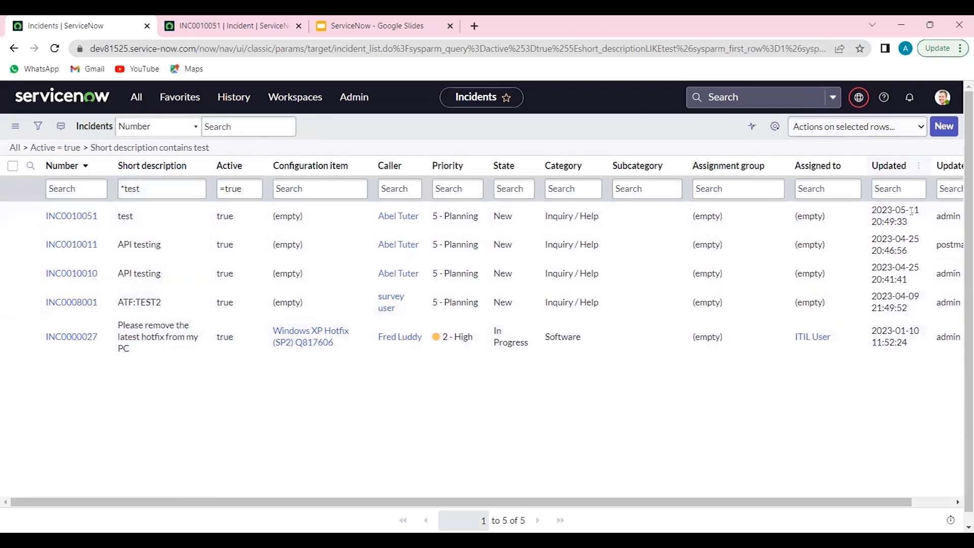
Clear the short description search so that only the active condition filters the incident list
triple_click(154, 188)
key(BackSpace)
key(Return)
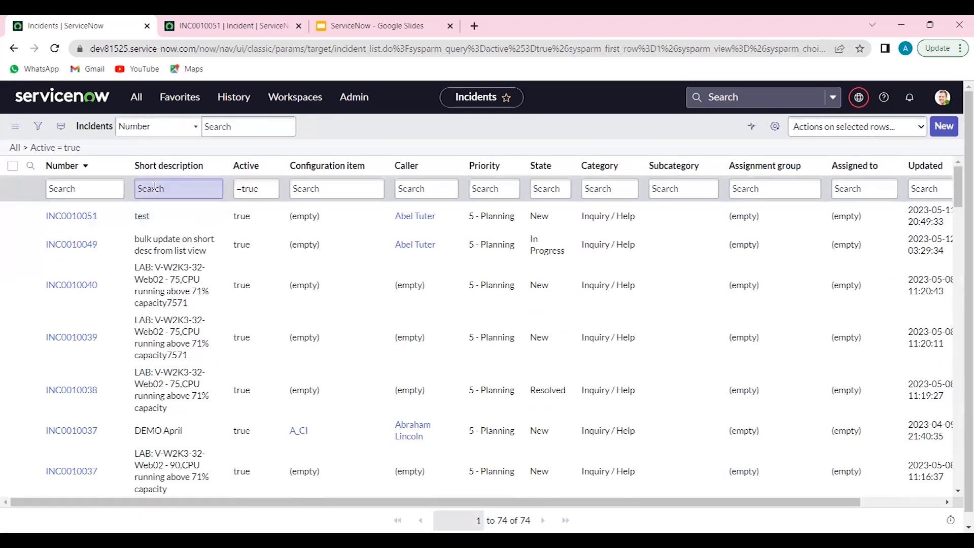
Sort the incidents by number in ascending order and return them to descending order
click(86, 166)
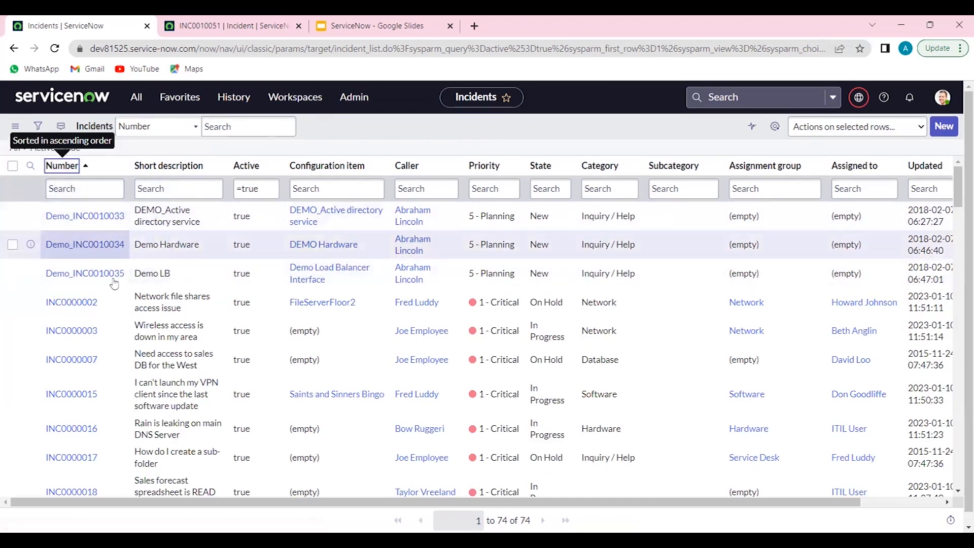
click(86, 167)
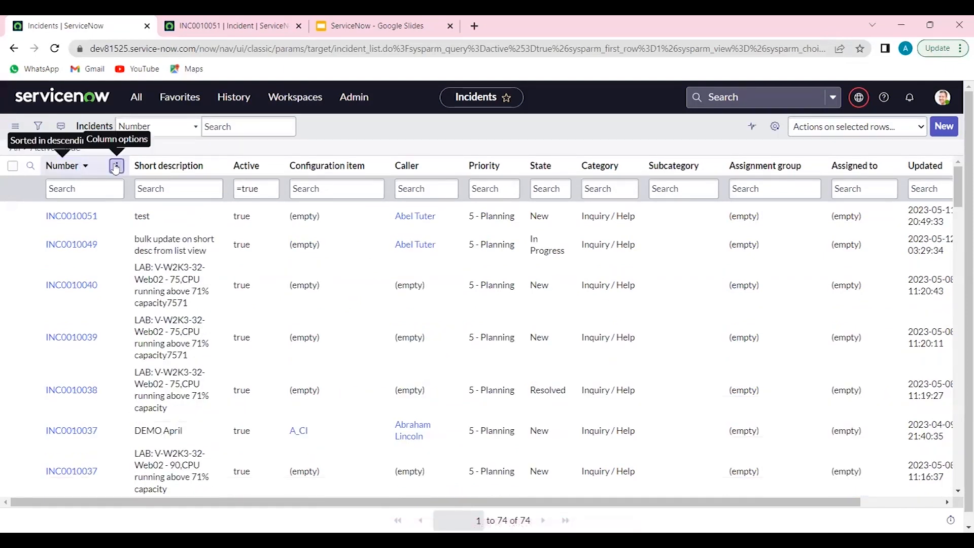
click(116, 166)
click(443, 138)
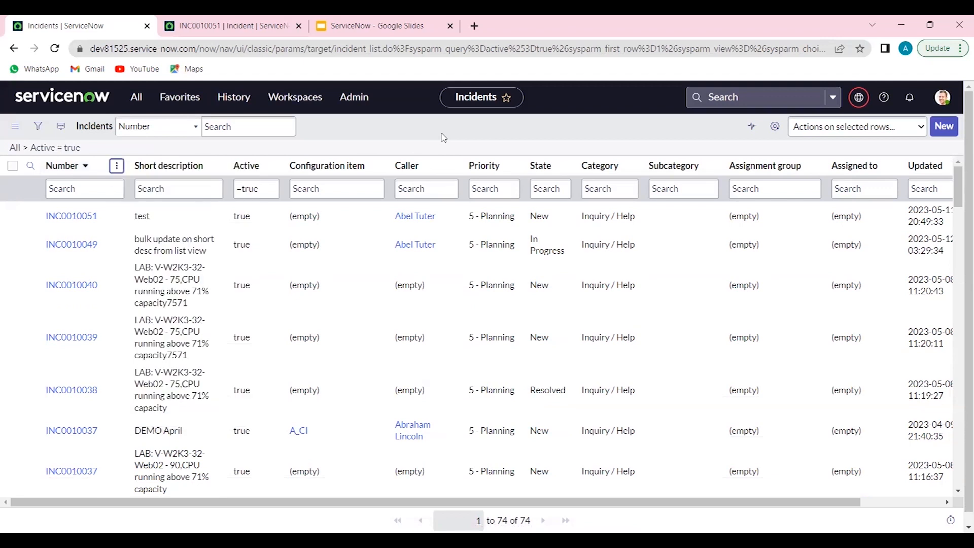
Examine the actions available for the first two listed incidents, including assigning and removing tags, and deselect both incidents
click(12, 215)
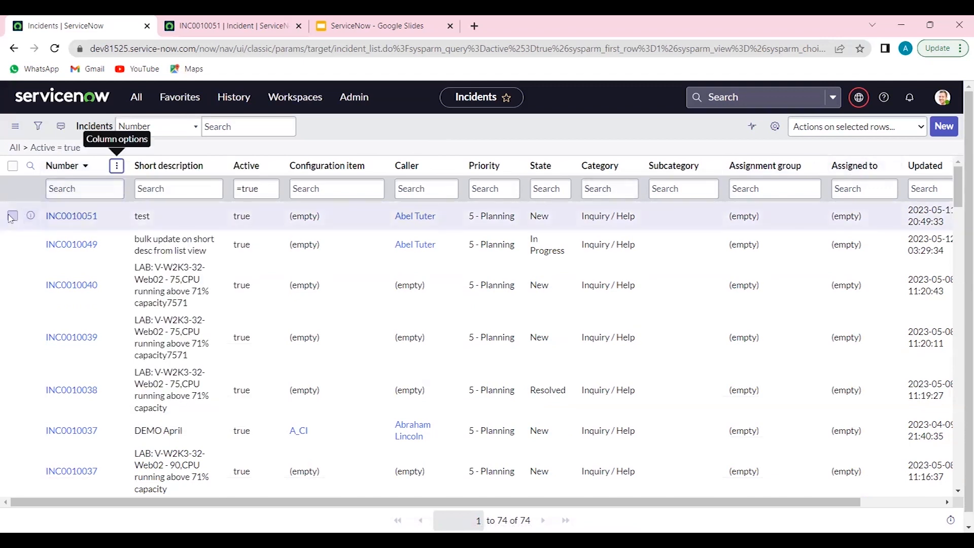
click(12, 244)
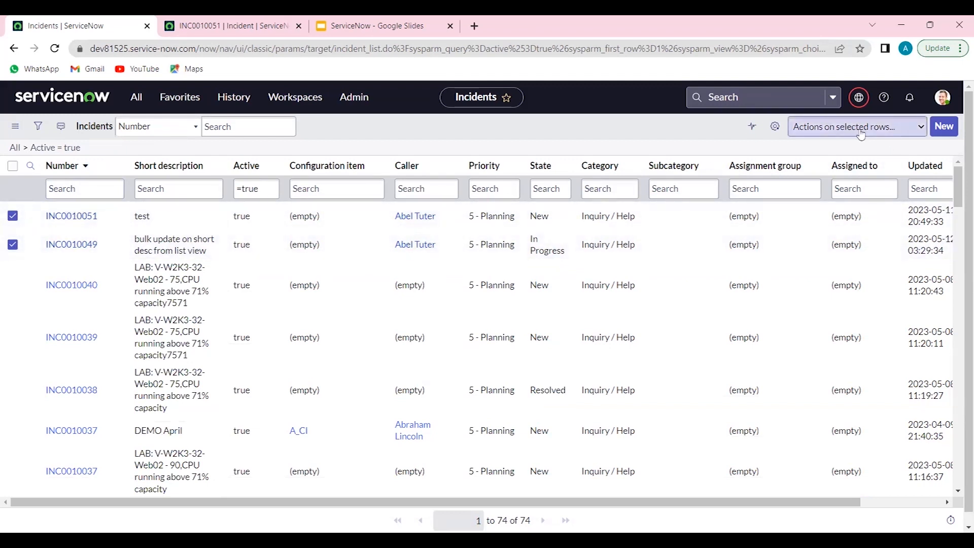
click(861, 133)
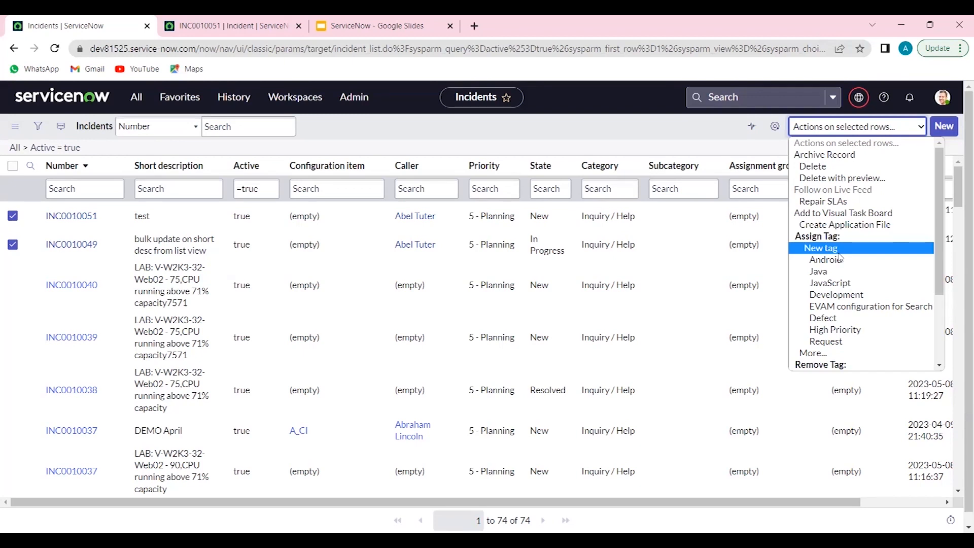
scroll(841, 269, down, 3)
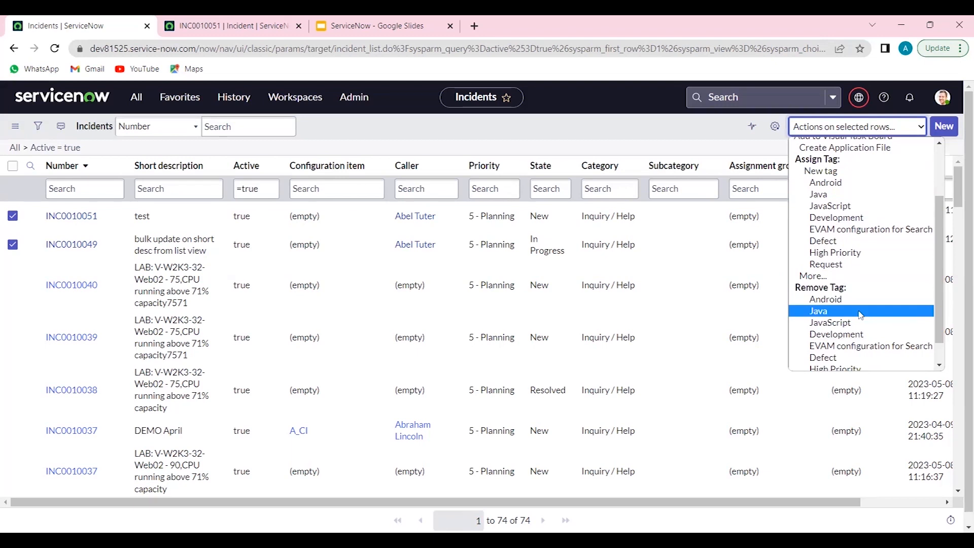
scroll(859, 313, down, 1)
click(666, 137)
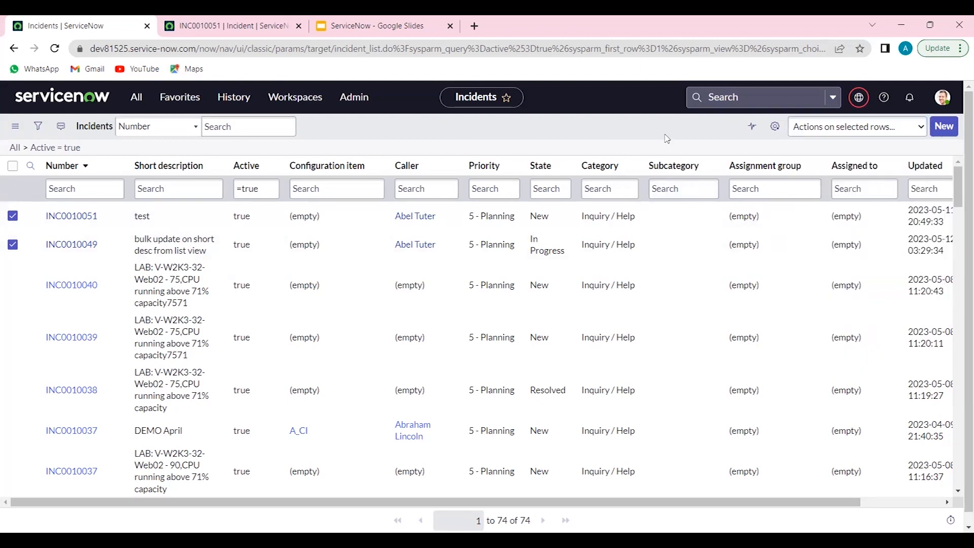
click(13, 216)
click(13, 245)
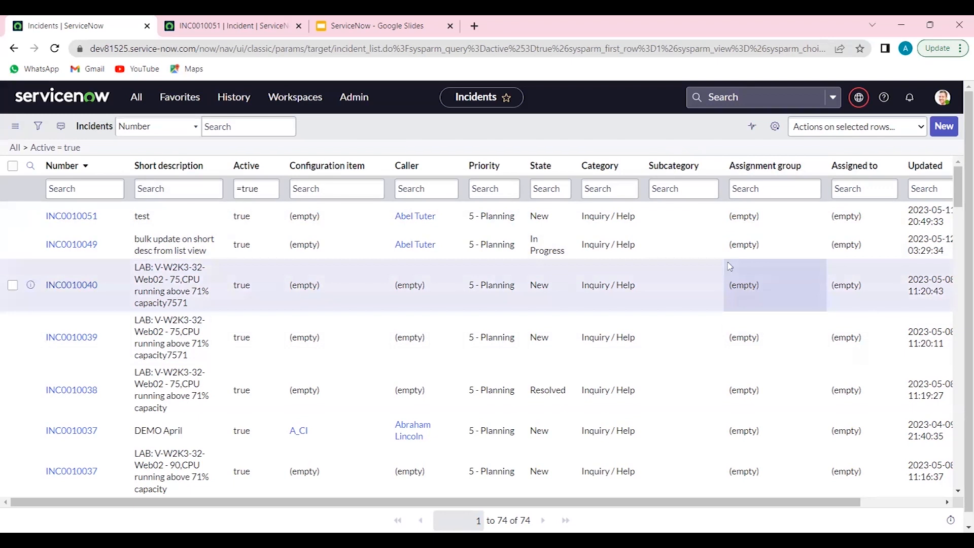
Personalize the incident list by removing the Category and Short description columns
click(776, 127)
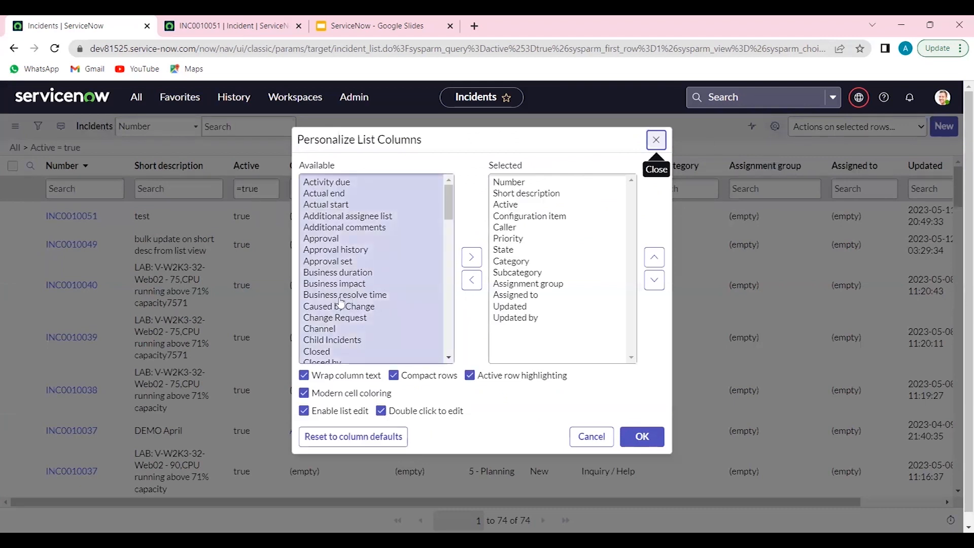
scroll(339, 304, down, 2)
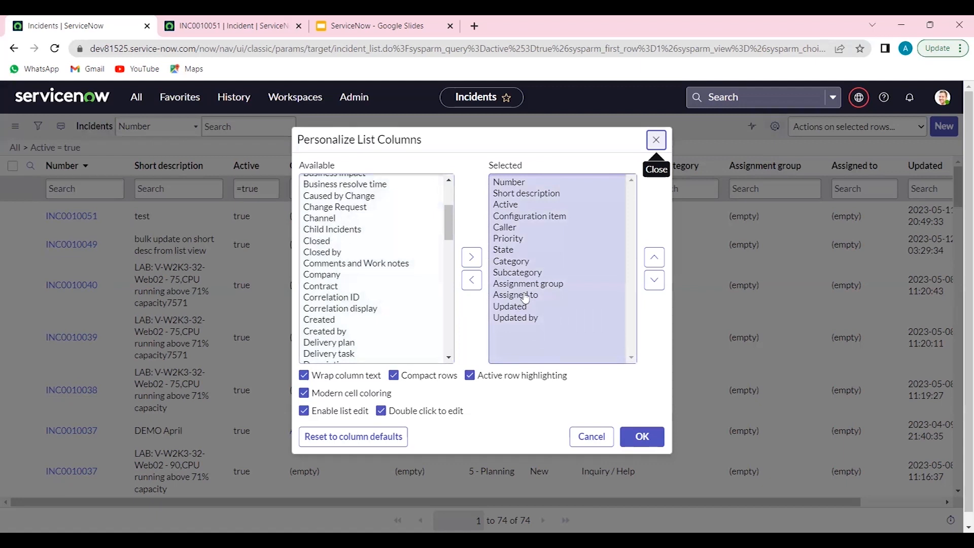
double_click(510, 262)
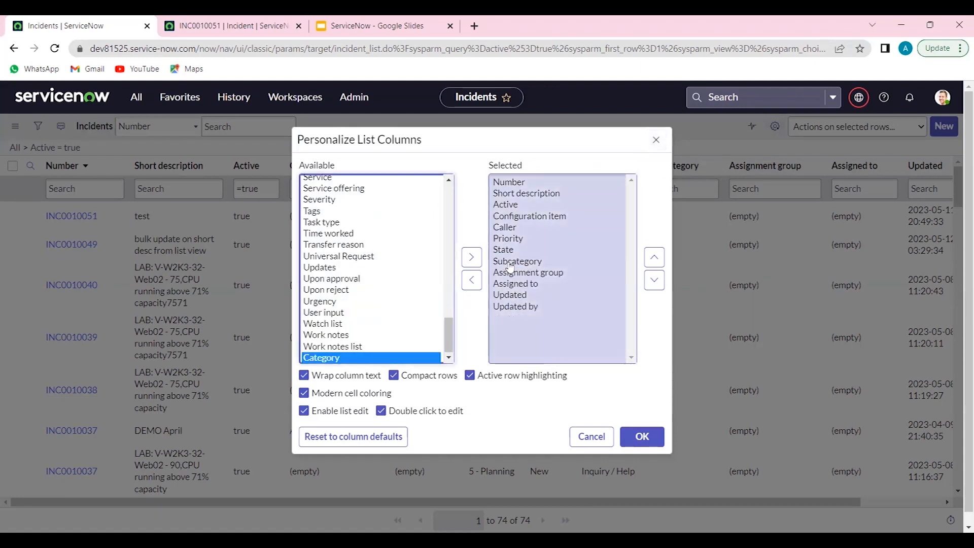
double_click(516, 194)
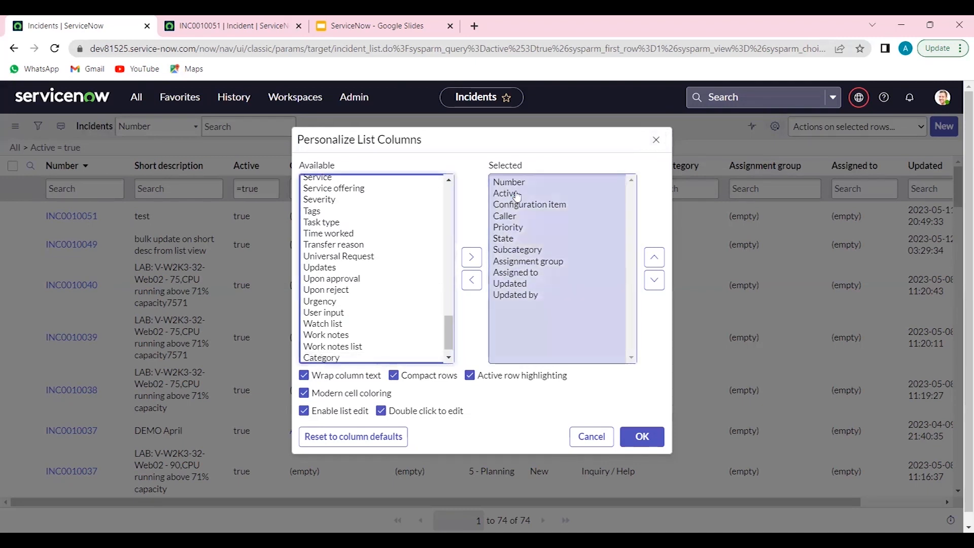
click(643, 437)
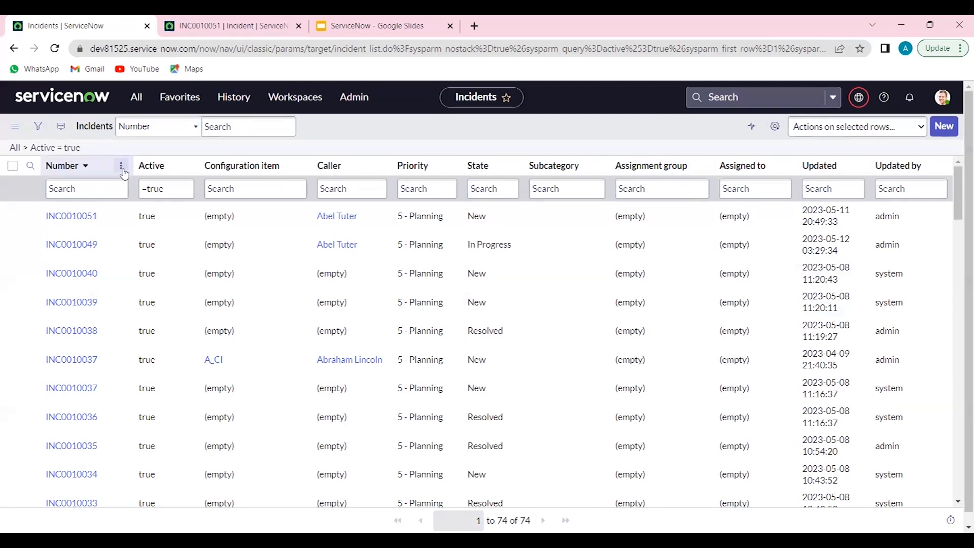
Examine the available and selected fields in the incident list layout configuration, and leave it without saving
click(120, 166)
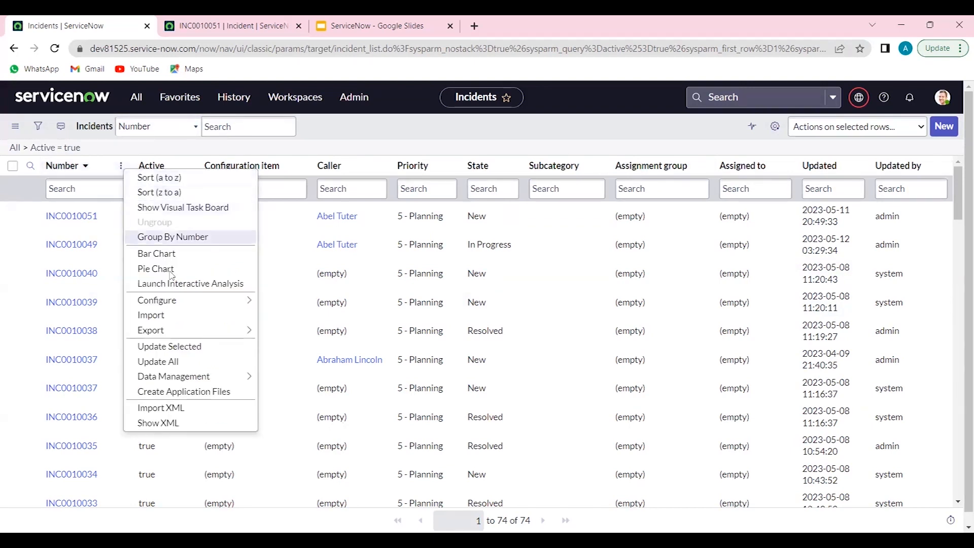
mouse_move(175, 302)
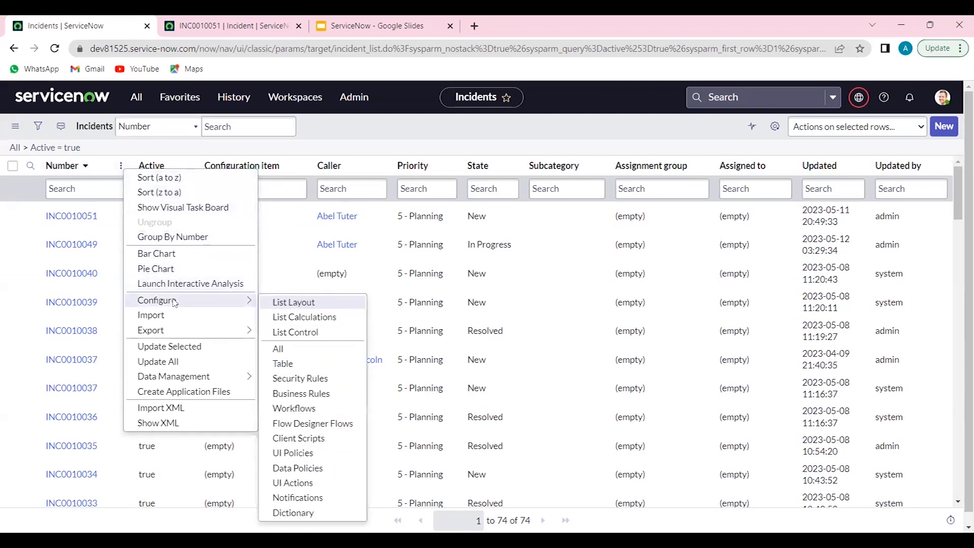
click(298, 306)
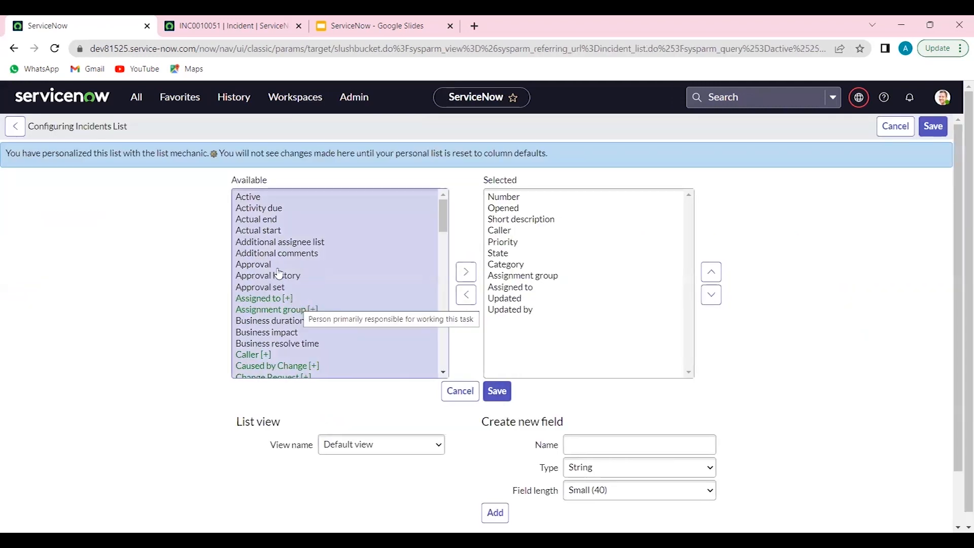
scroll(280, 278, down, 2)
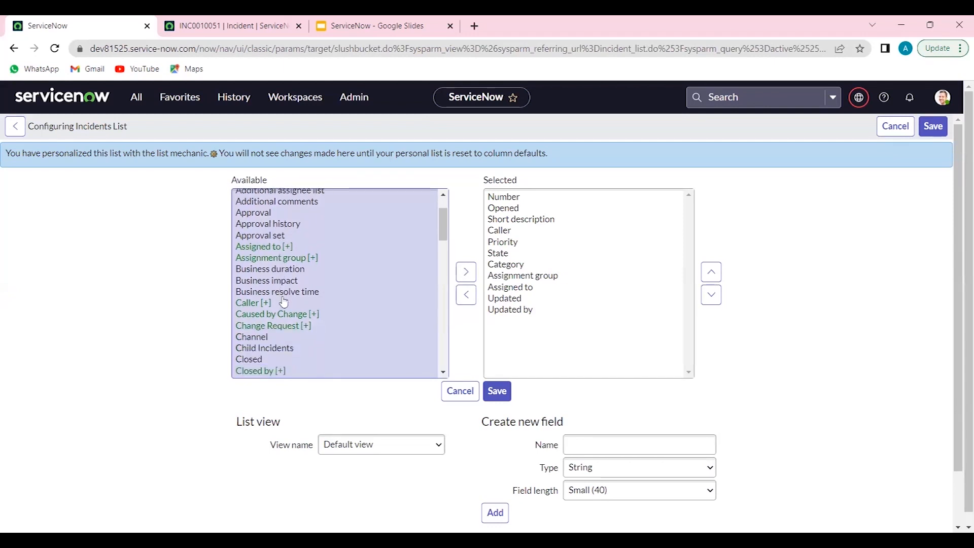
scroll(283, 302, down, 2)
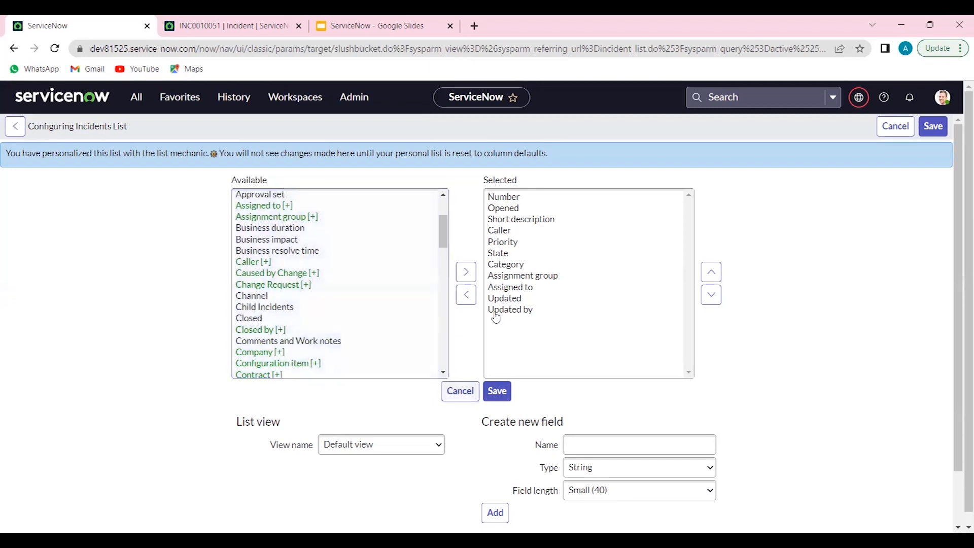
click(457, 394)
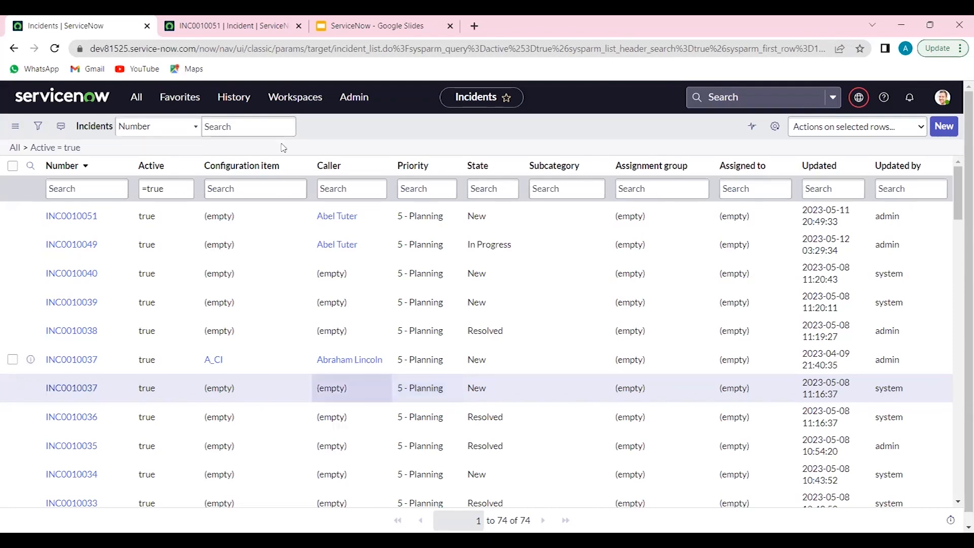
Switch to the open incident record INC0010051 and examine its form fields, notes, activities, related links and related lists
click(199, 26)
click(560, 247)
key(Tab)
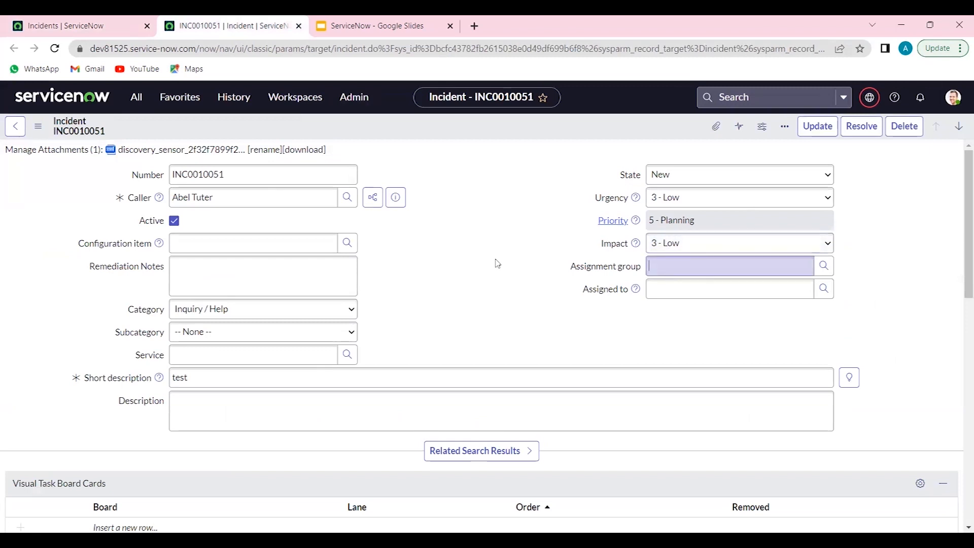
scroll(191, 370, down, 6)
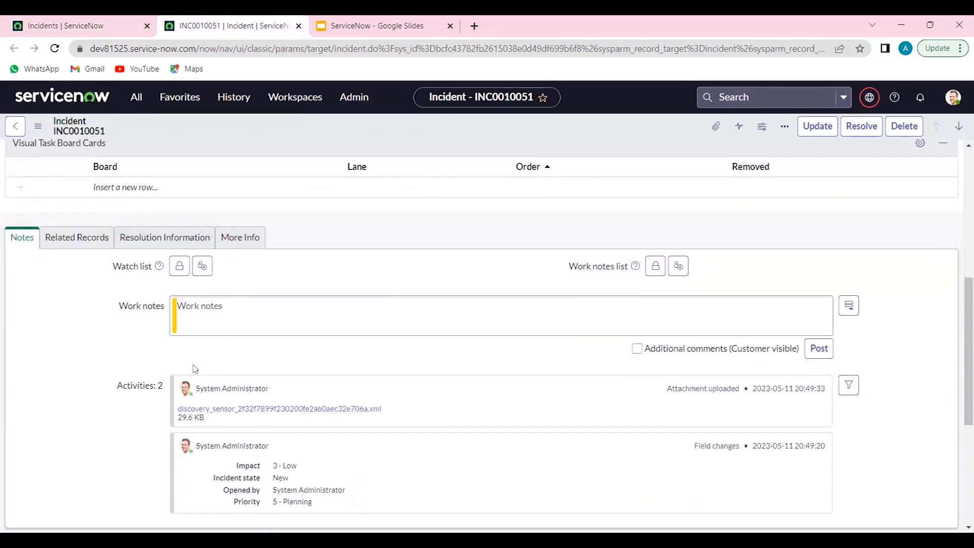
scroll(195, 369, down, 3)
scroll(195, 369, down, 2)
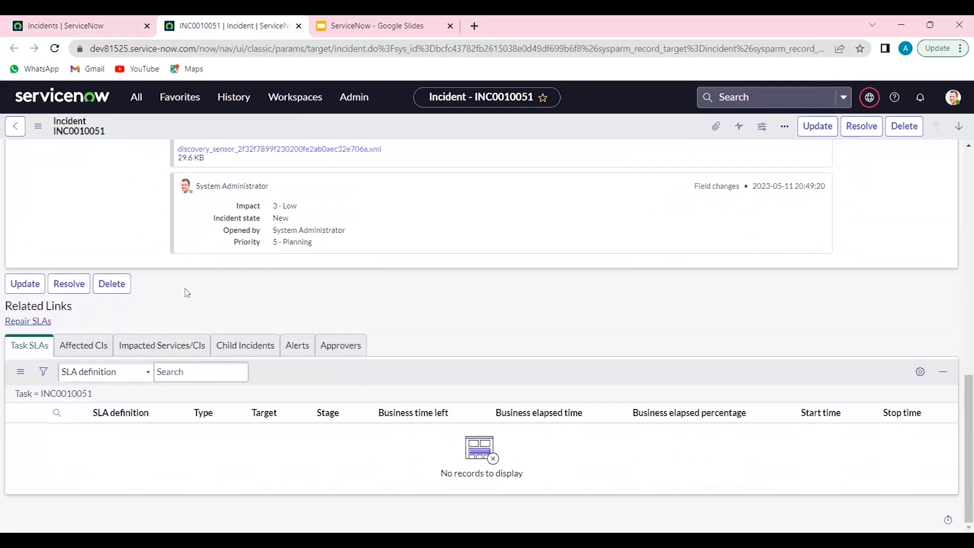
scroll(186, 293, up, 6)
scroll(185, 293, up, 6)
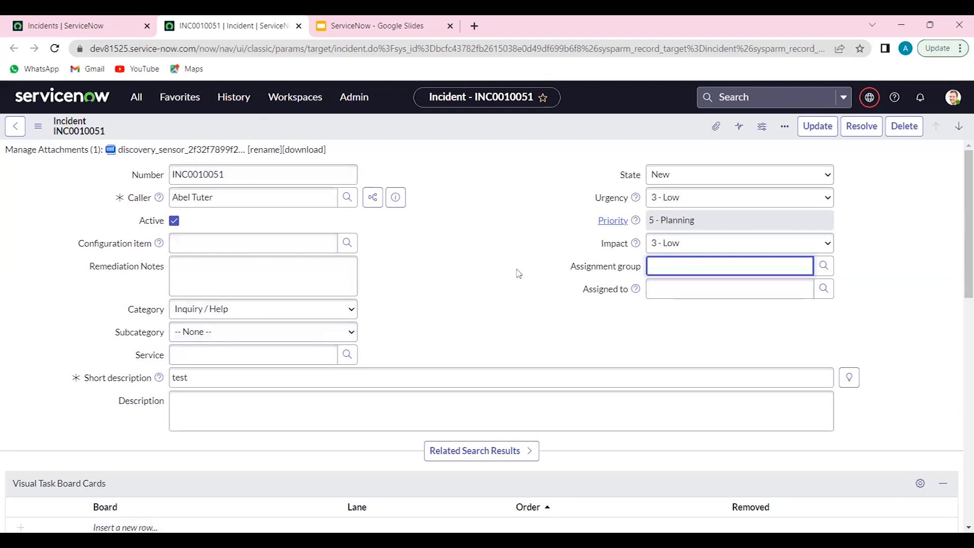
Examine the incident form's fields and its Related Records, Resolution Information and More Info sections
scroll(519, 273, down, 1)
scroll(518, 274, down, 4)
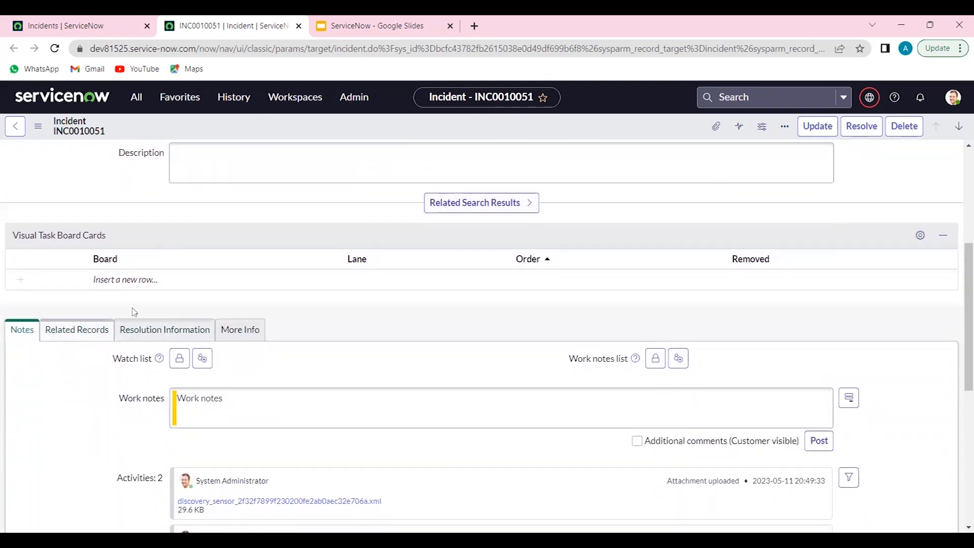
scroll(134, 312, up, 4)
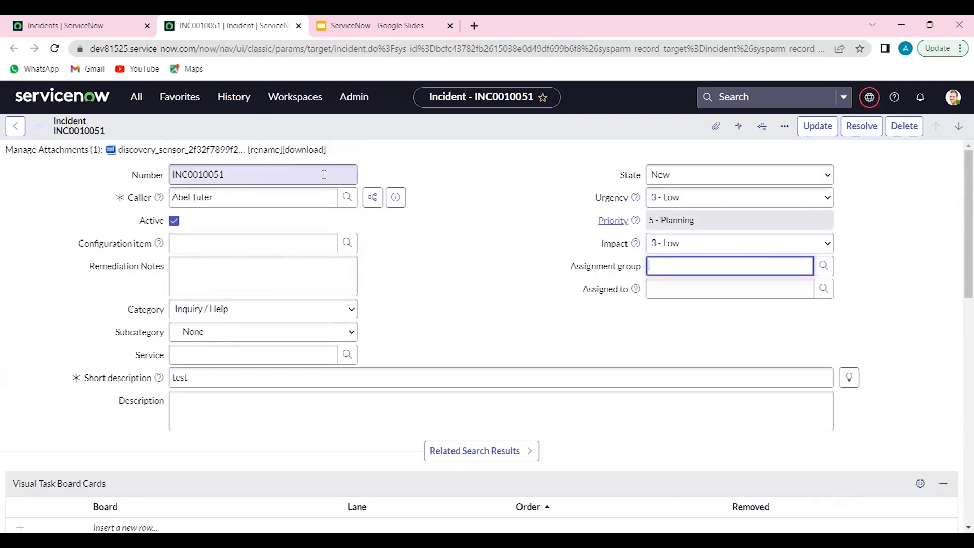
scroll(256, 398, down, 3)
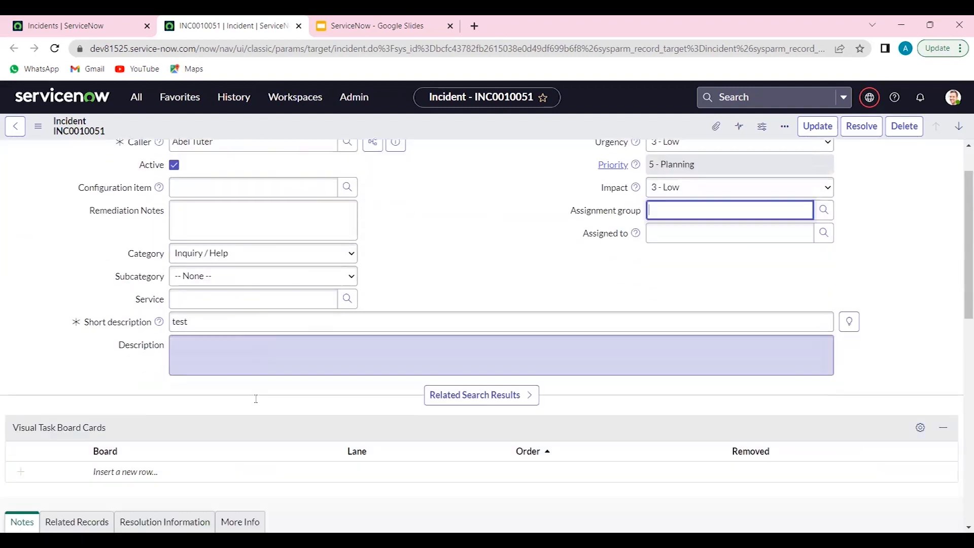
scroll(257, 404, down, 1)
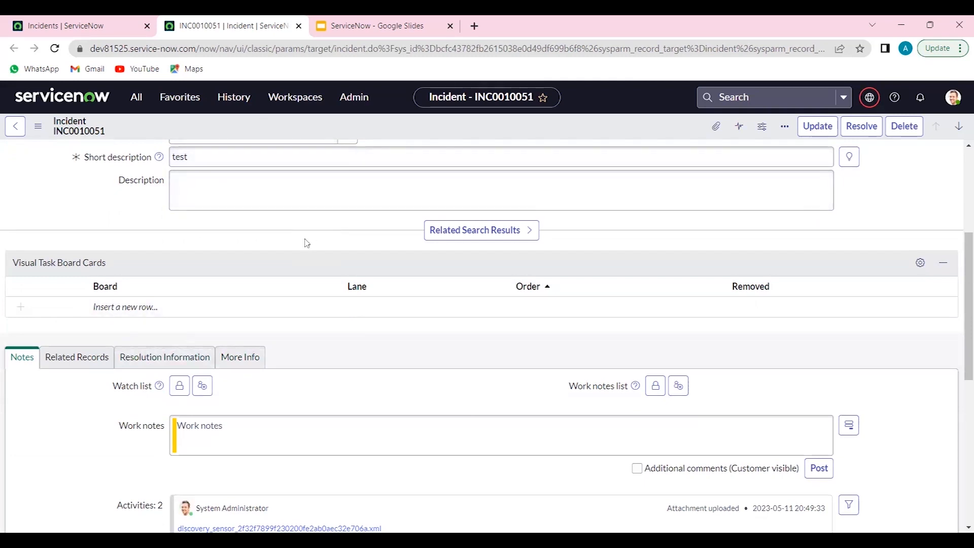
scroll(306, 243, down, 2)
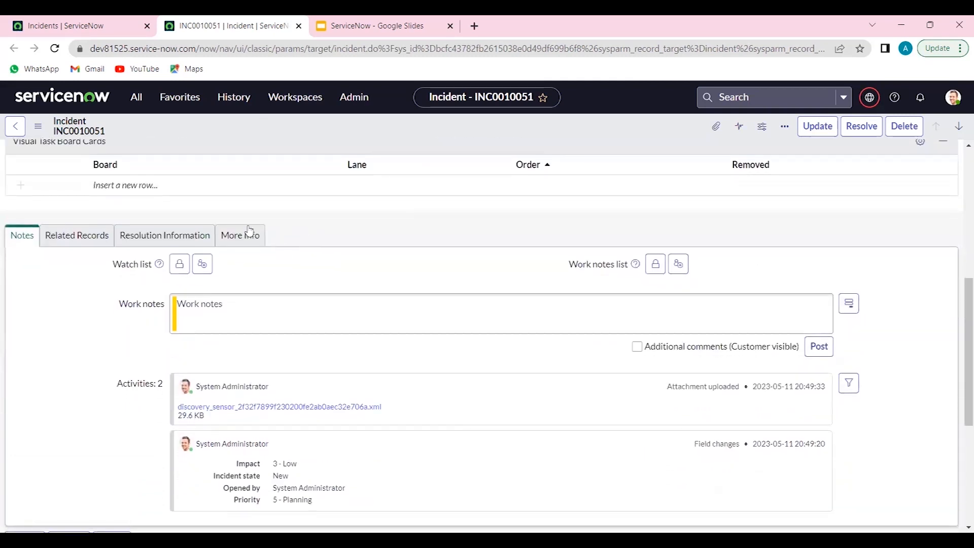
drag(87, 243, 89, 244)
click(89, 246)
click(164, 235)
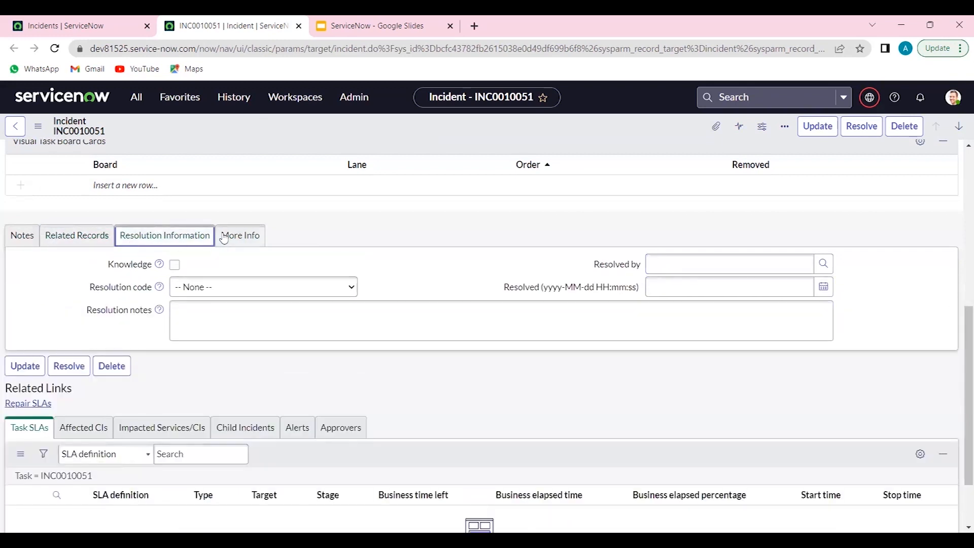
click(263, 235)
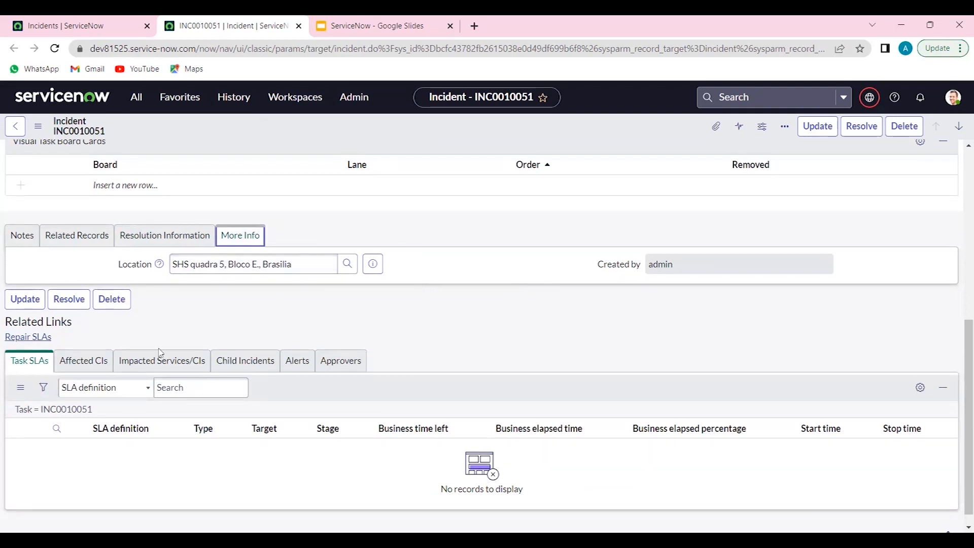
Examine the incident's related lists, including Affected CIs, Impacted Services/CIs, Child Incidents, Alerts and Task SLAs
click(88, 359)
click(139, 368)
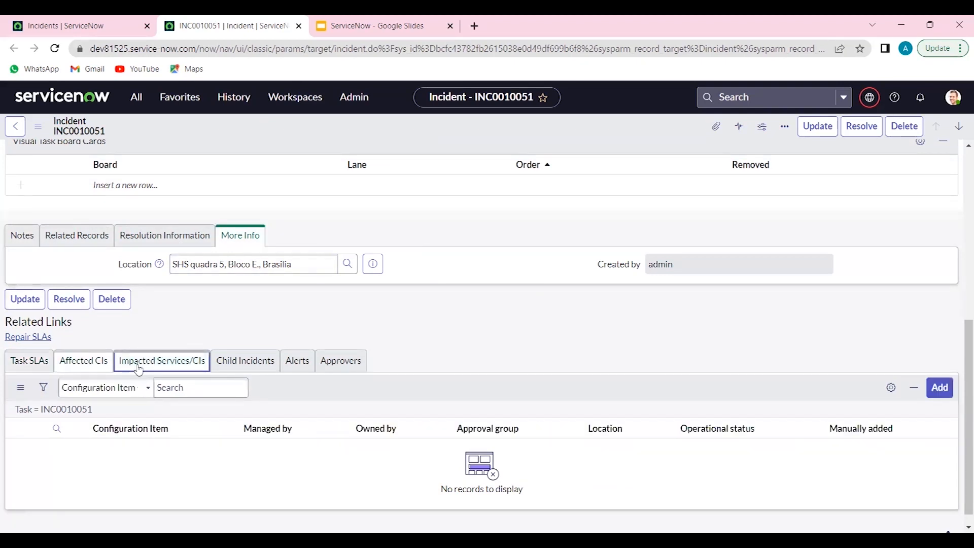
click(245, 361)
click(288, 361)
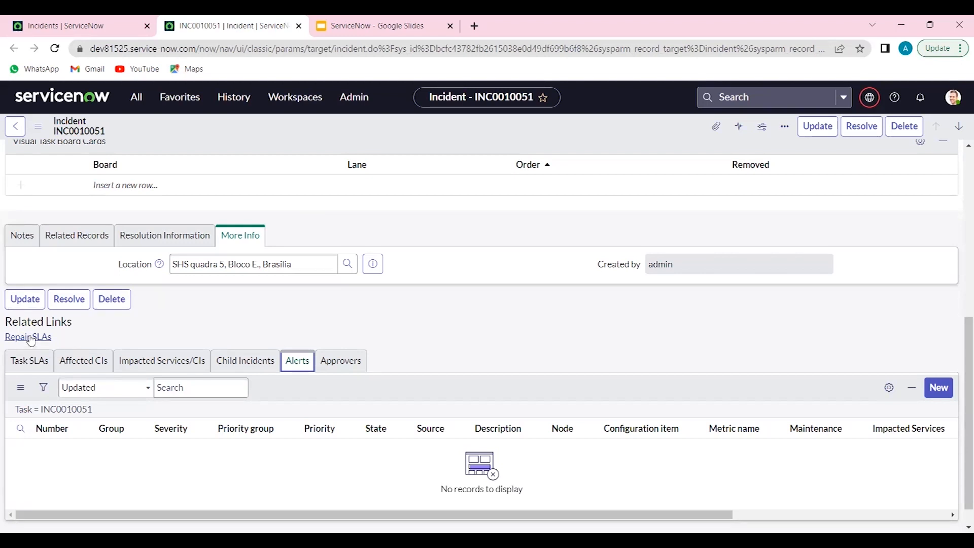
click(43, 364)
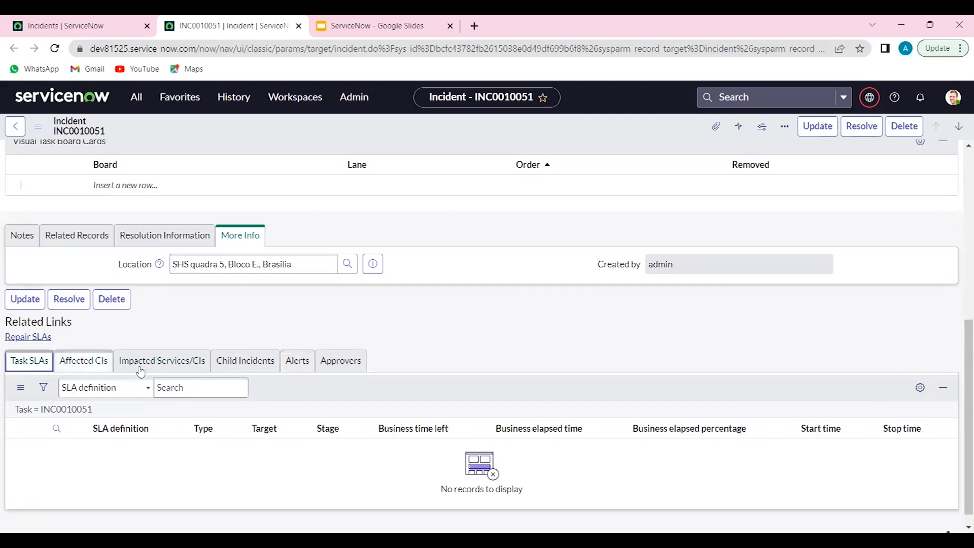
scroll(201, 416, down, 1)
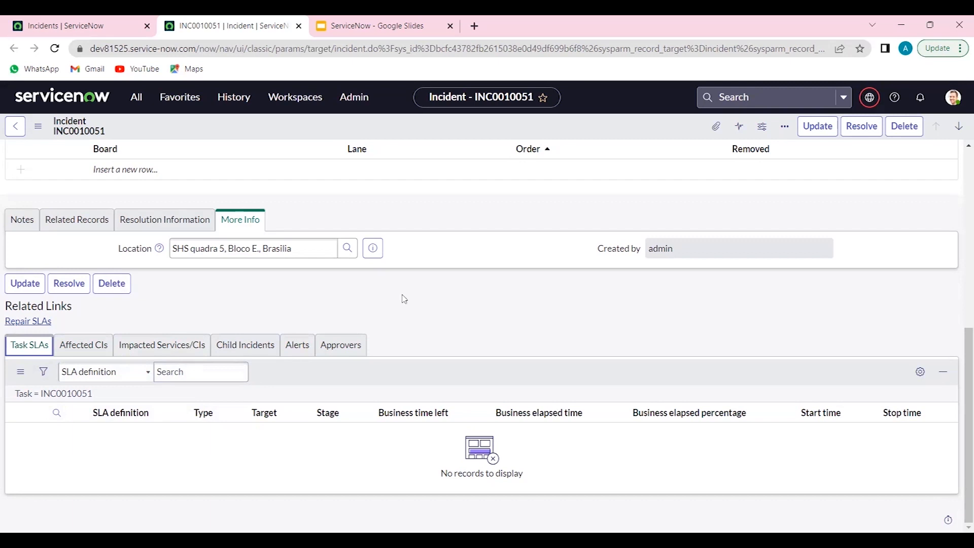
Examine the actions available for the incident form header and the configuration options of the State field
scroll(403, 299, up, 7)
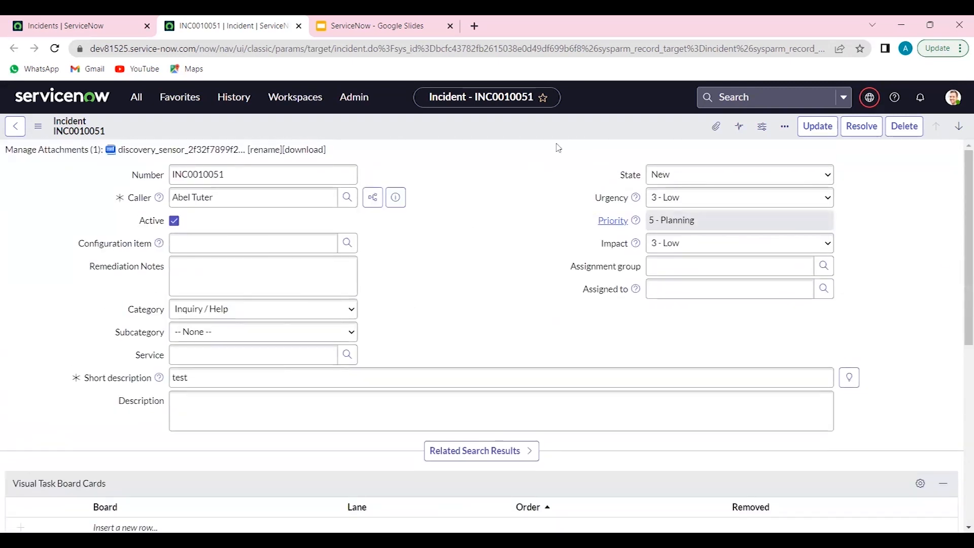
right_click(325, 130)
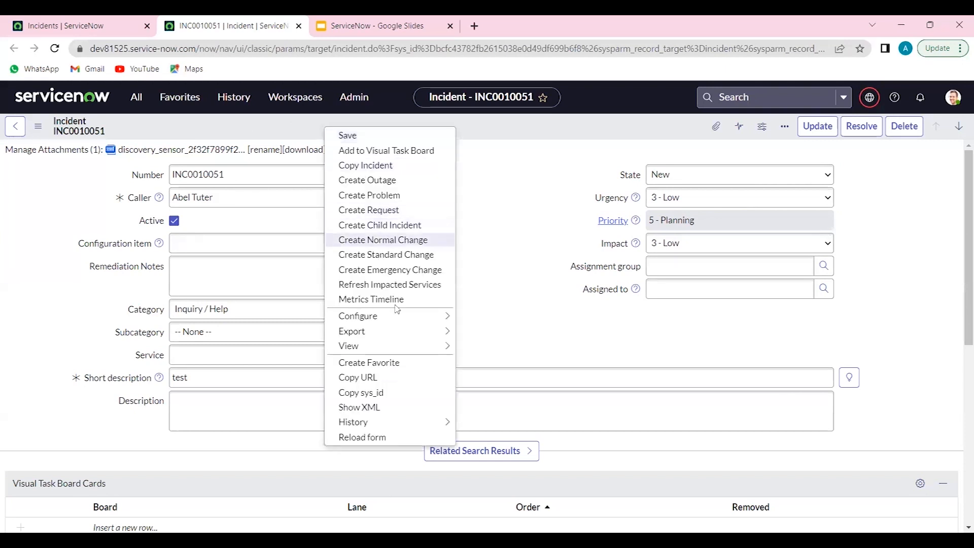
click(505, 174)
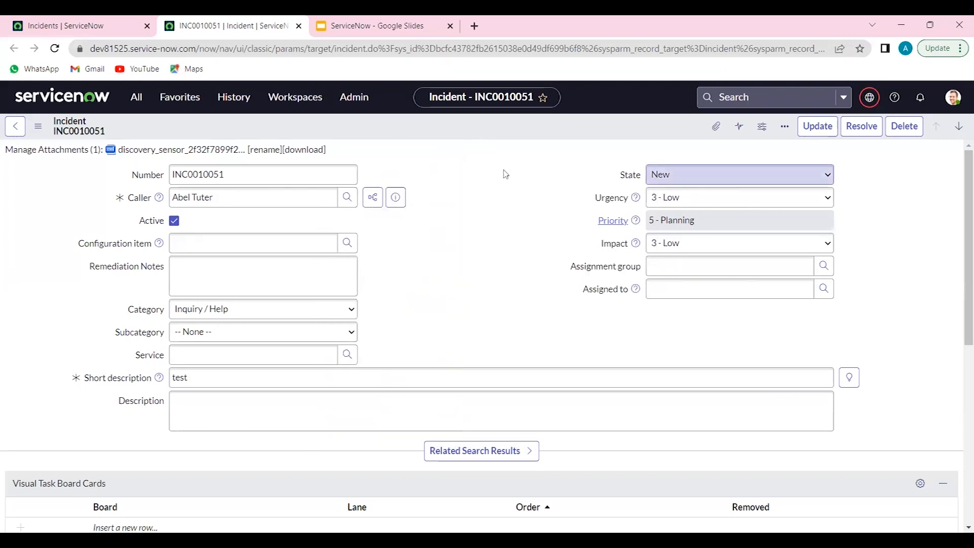
right_click(505, 174)
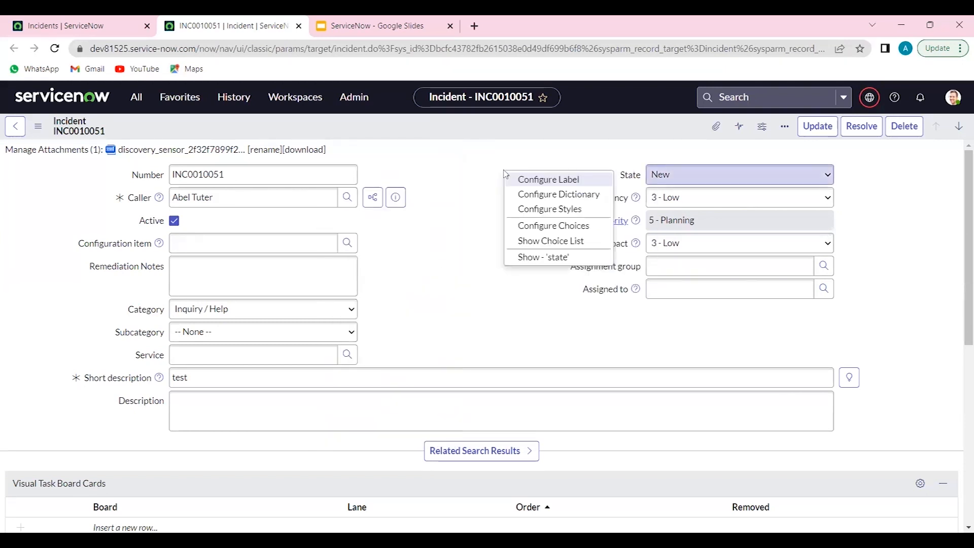
click(474, 193)
right_click(474, 193)
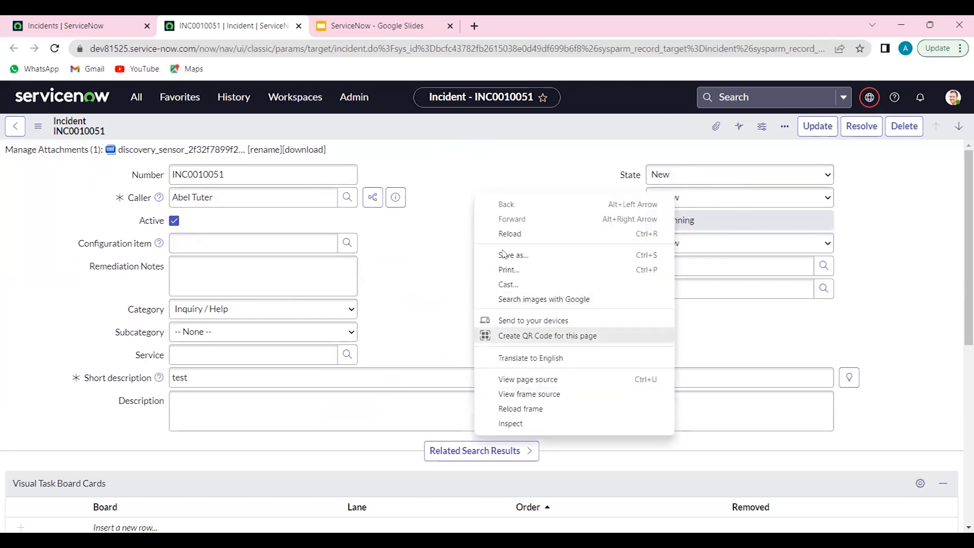
Show the dictionary information of the Remediation Notes field and close it
click(121, 274)
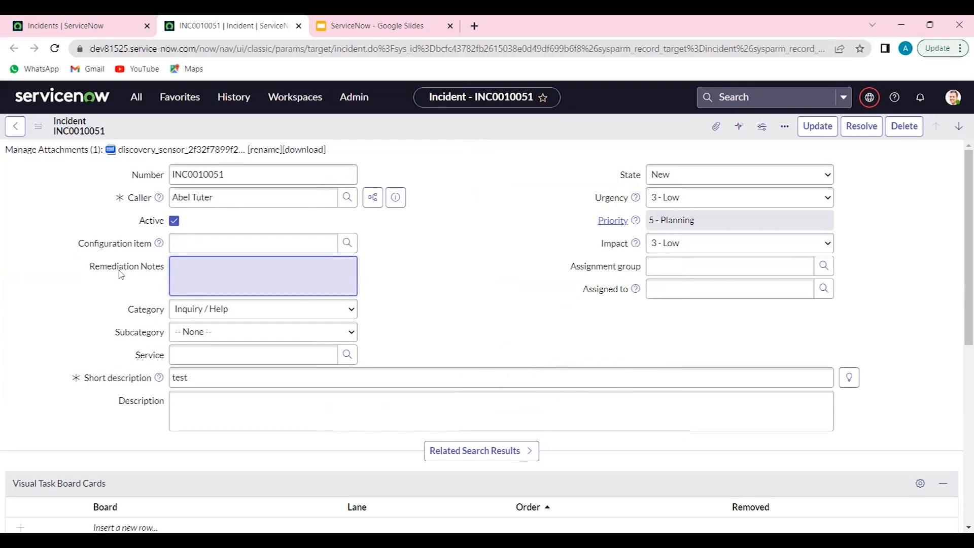
right_click(120, 275)
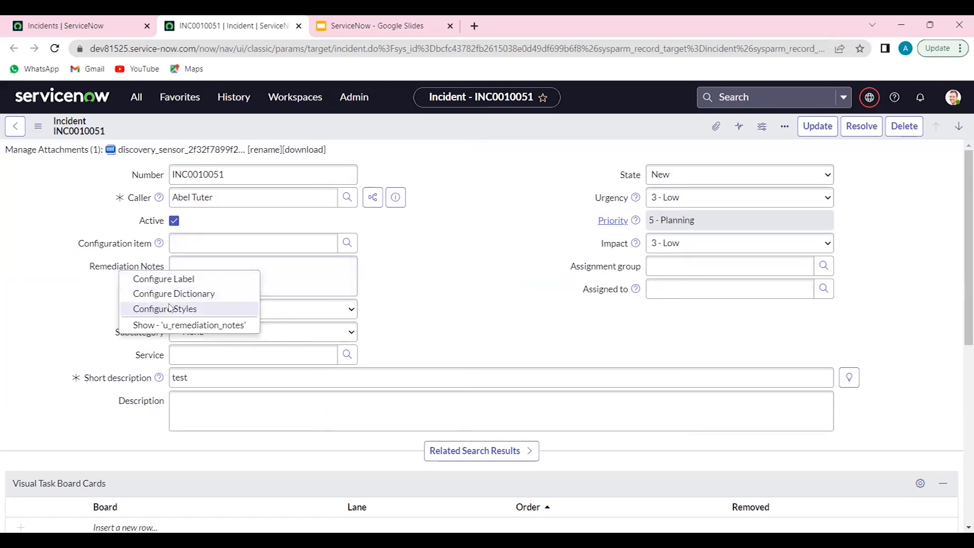
click(186, 325)
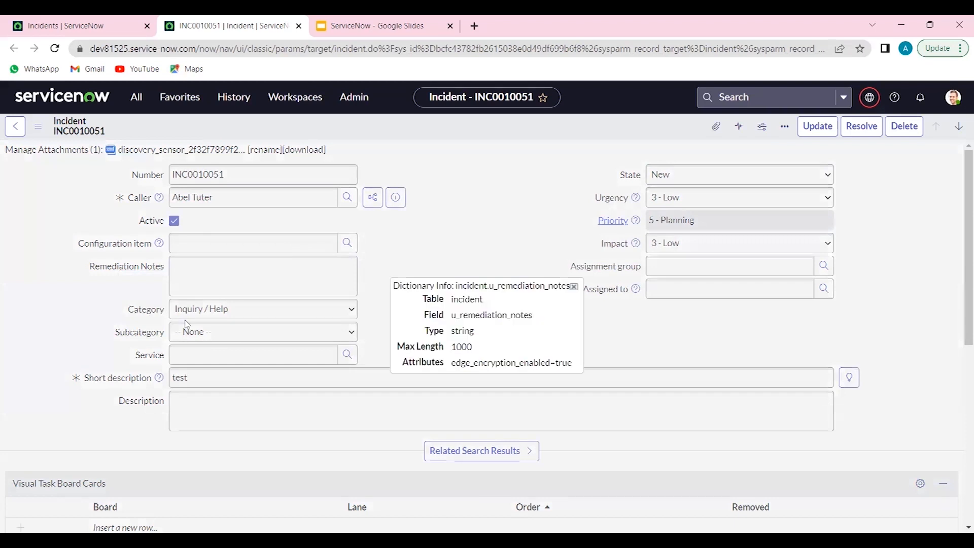
click(575, 287)
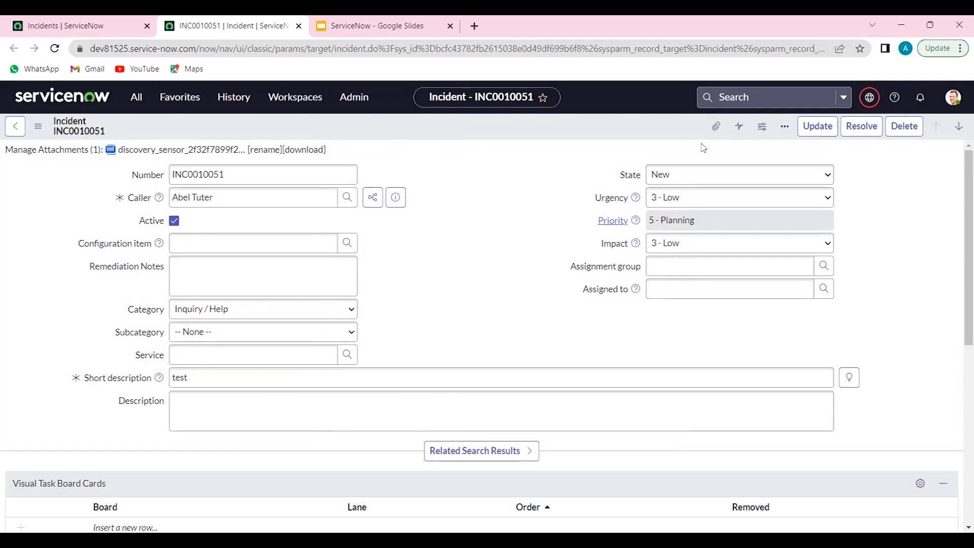
View the incident's attachments without adding a file, and jump to the activity stream to examine its entries
click(715, 128)
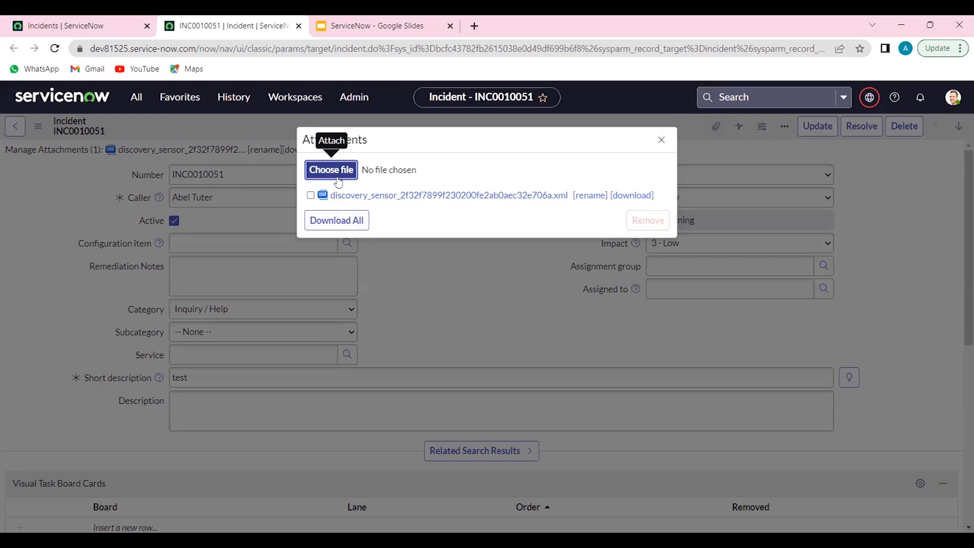
click(482, 266)
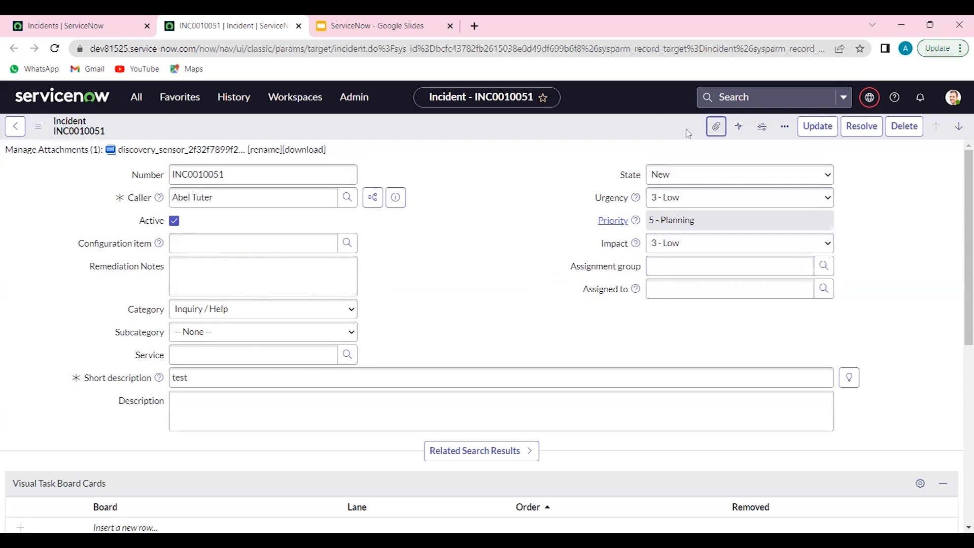
click(739, 135)
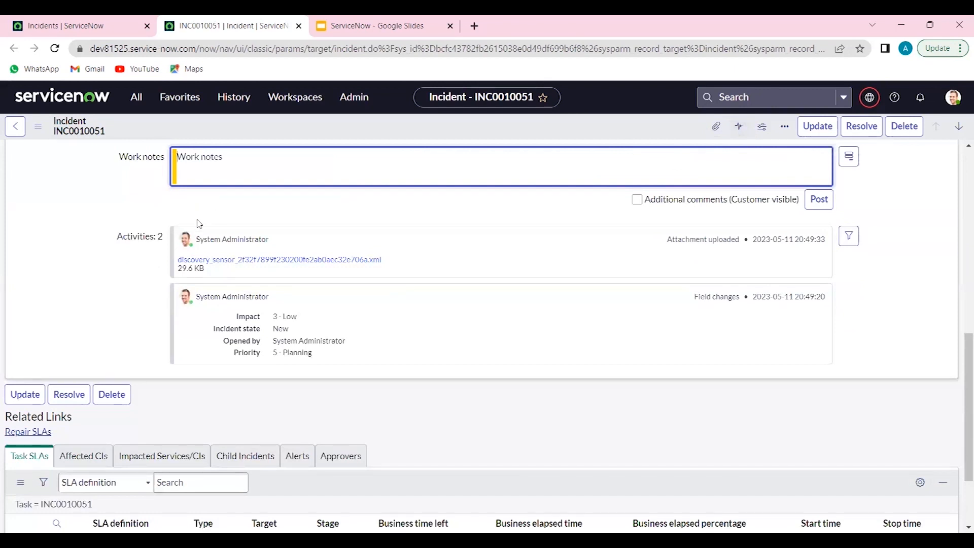
drag(634, 308, 693, 315)
click(723, 307)
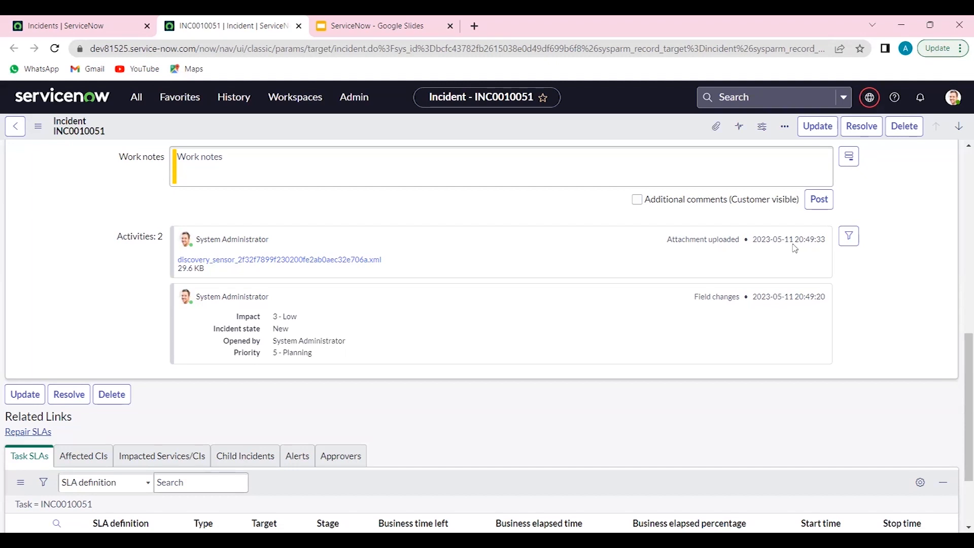
click(739, 126)
Hide the Active field through the form personalization, show it again and close the personalization
click(765, 132)
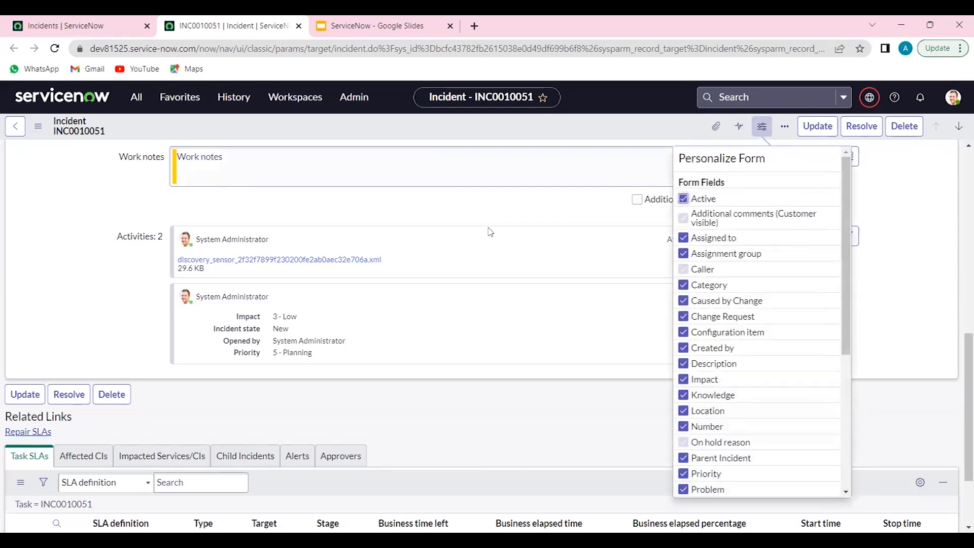
scroll(491, 227, up, 10)
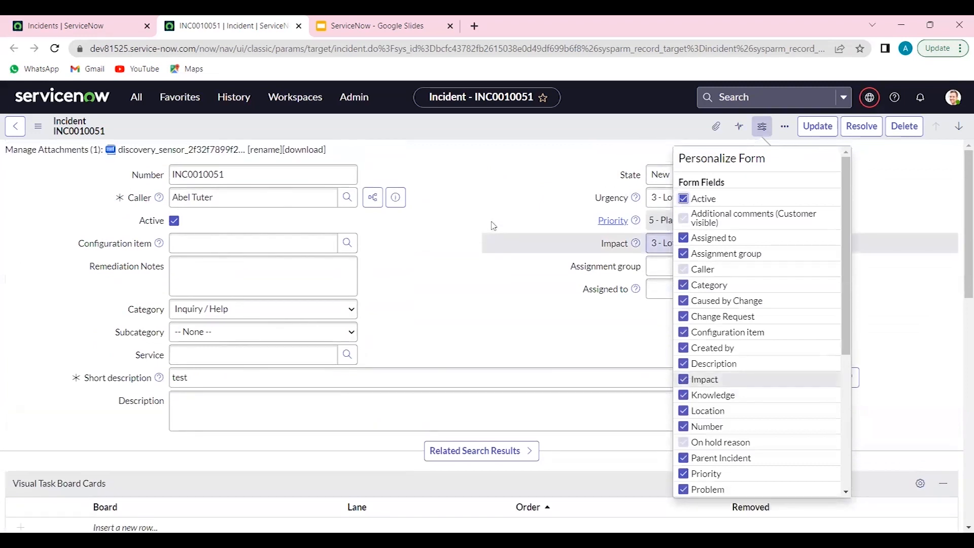
click(681, 202)
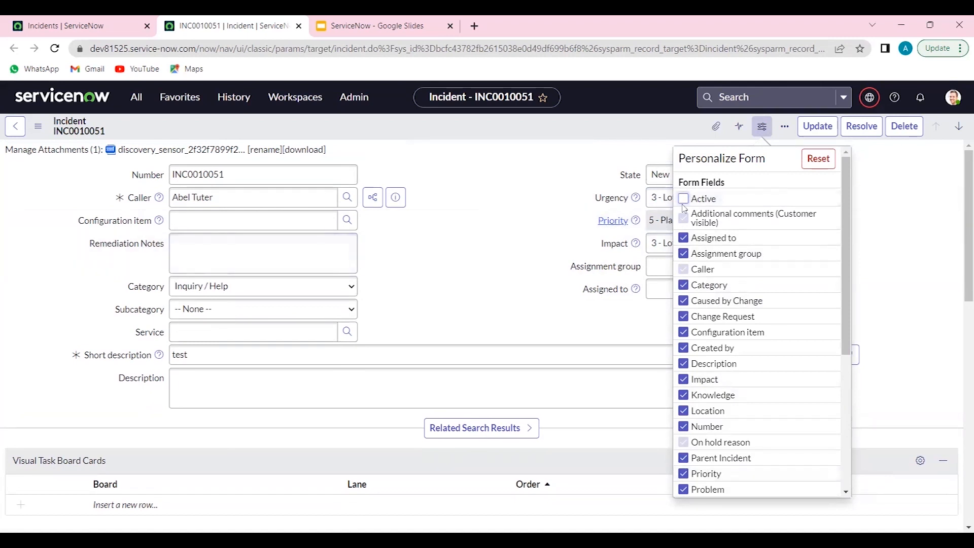
click(684, 200)
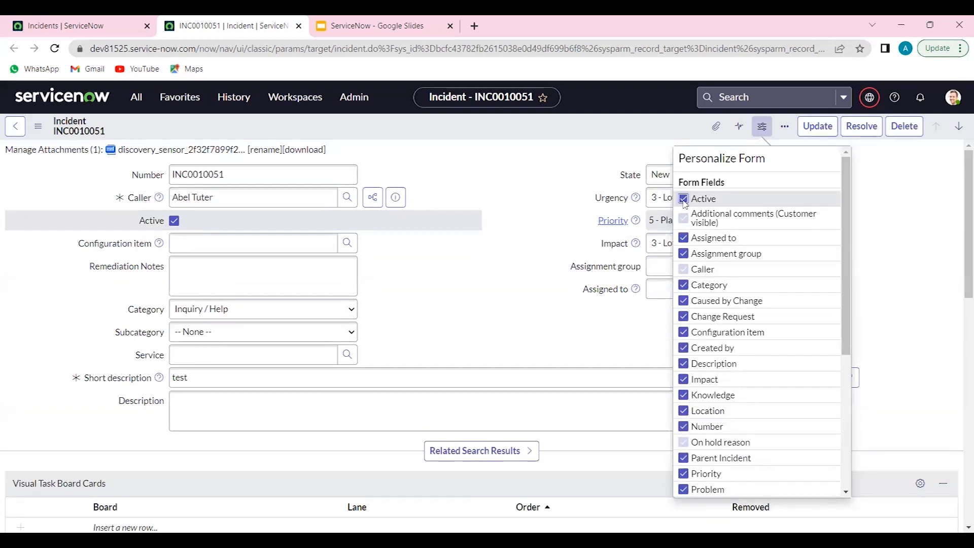
click(413, 288)
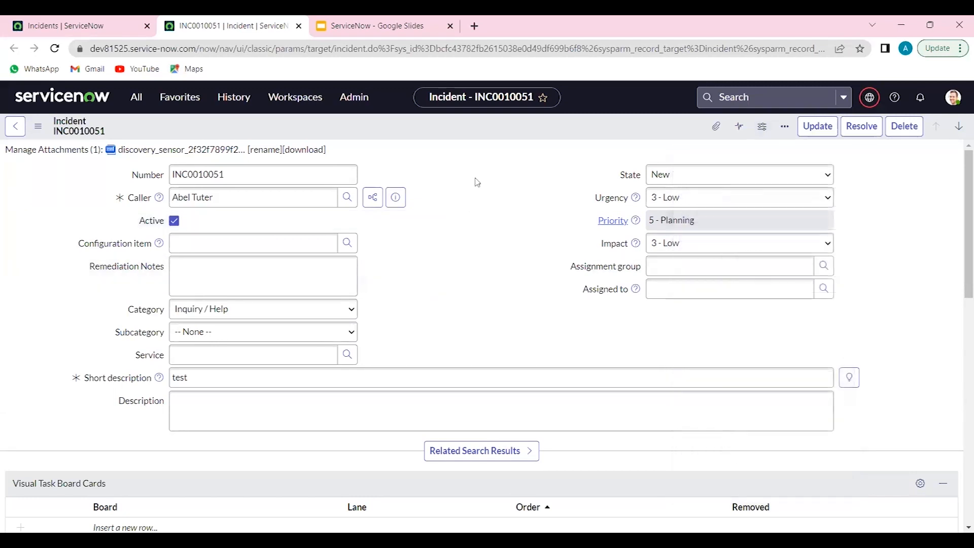
Examine the available and selected fields in the incident form layout configuration, and return to the incident without saving
right_click(457, 134)
mouse_move(573, 330)
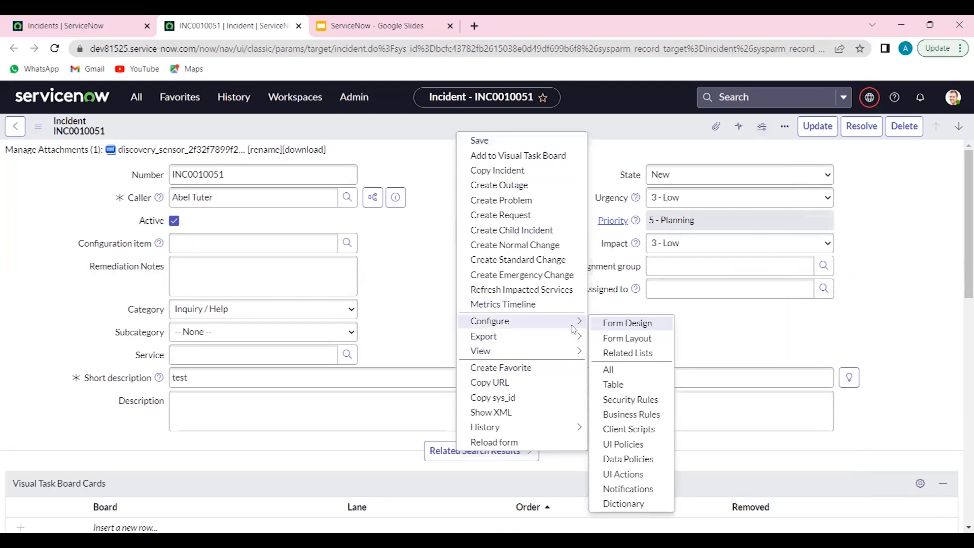
click(627, 338)
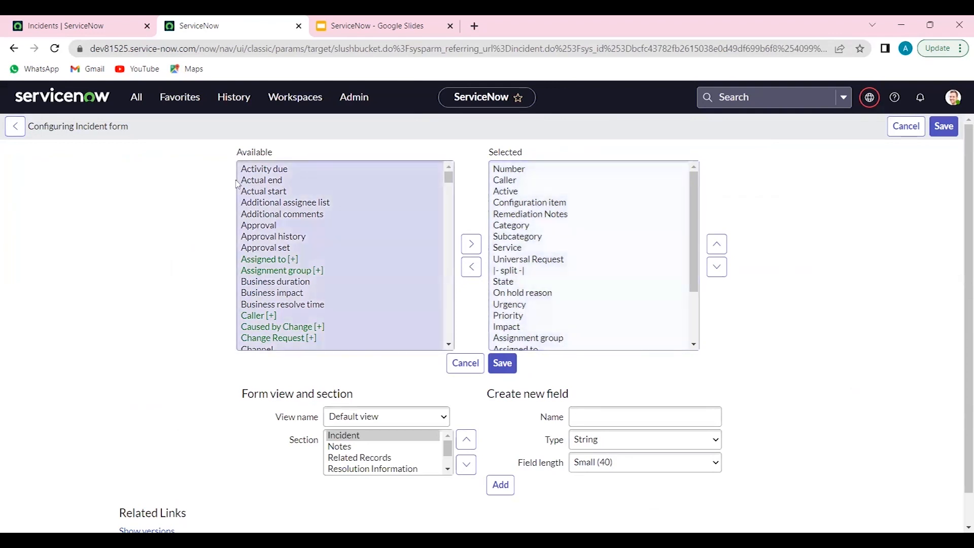
click(19, 127)
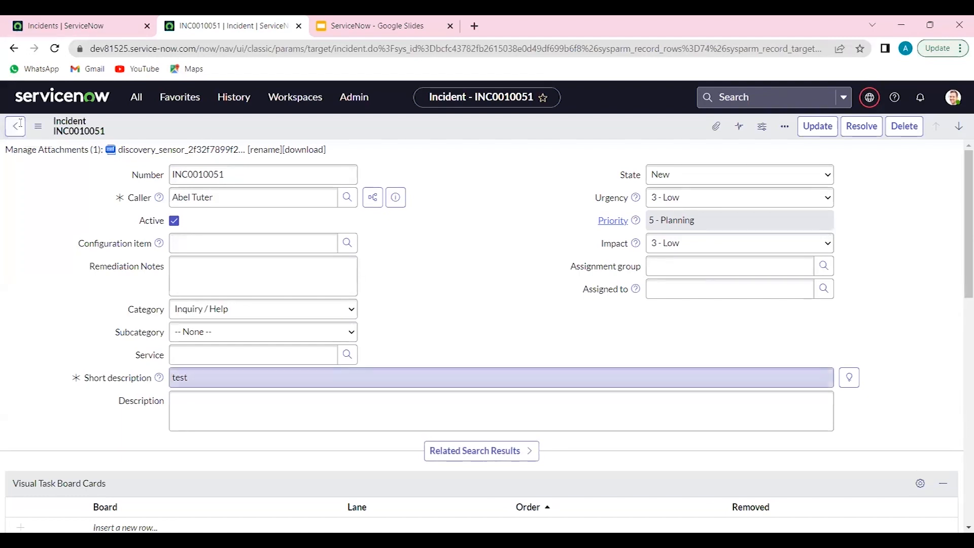
scroll(481, 317, down, 7)
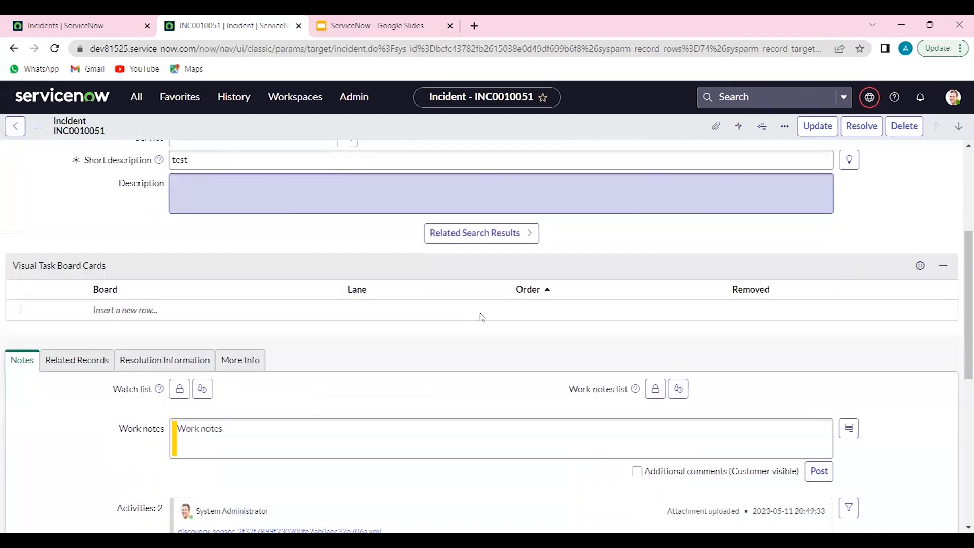
scroll(481, 313, down, 2)
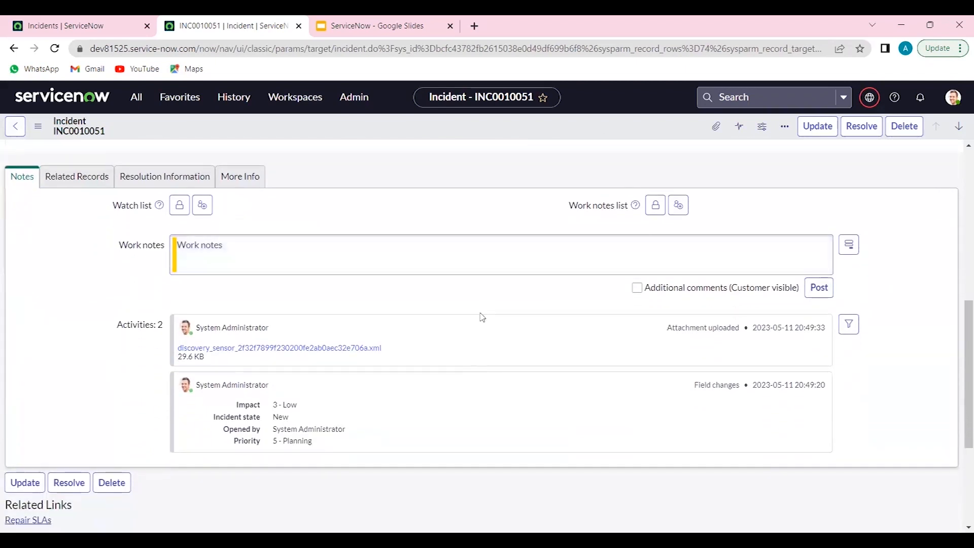
scroll(481, 314, up, 6)
scroll(481, 315, down, 7)
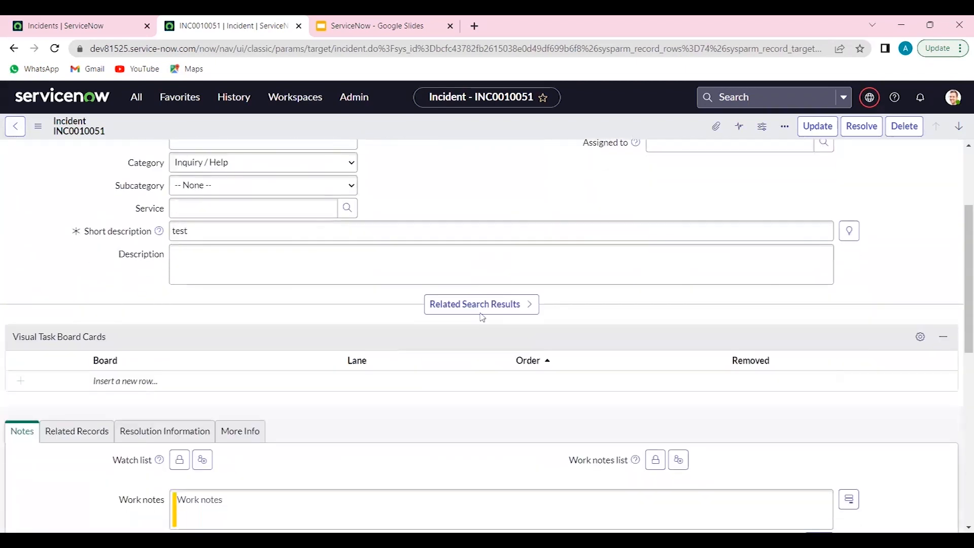
Set the incident's short description to "test update", submit it with Update, and return to the incident form
scroll(481, 313, down, 5)
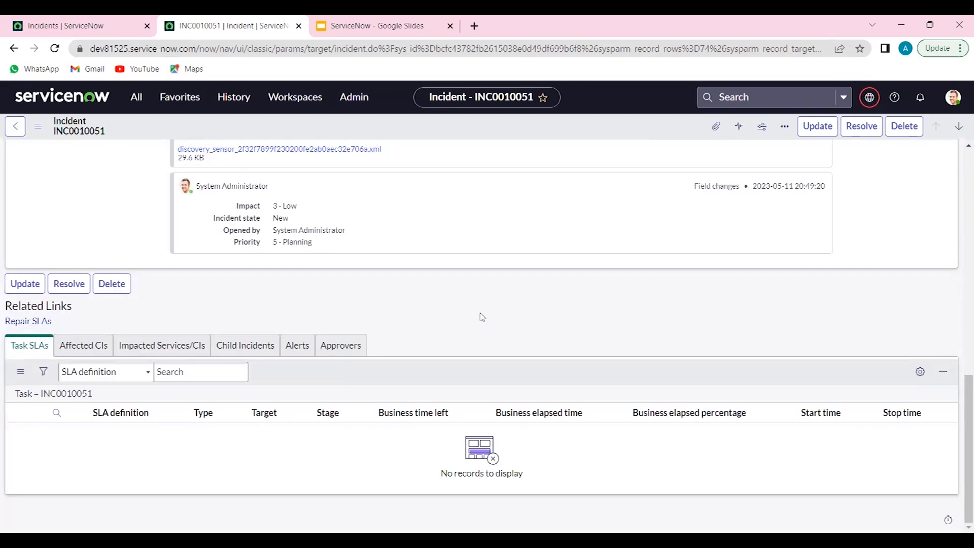
scroll(461, 213, up, 12)
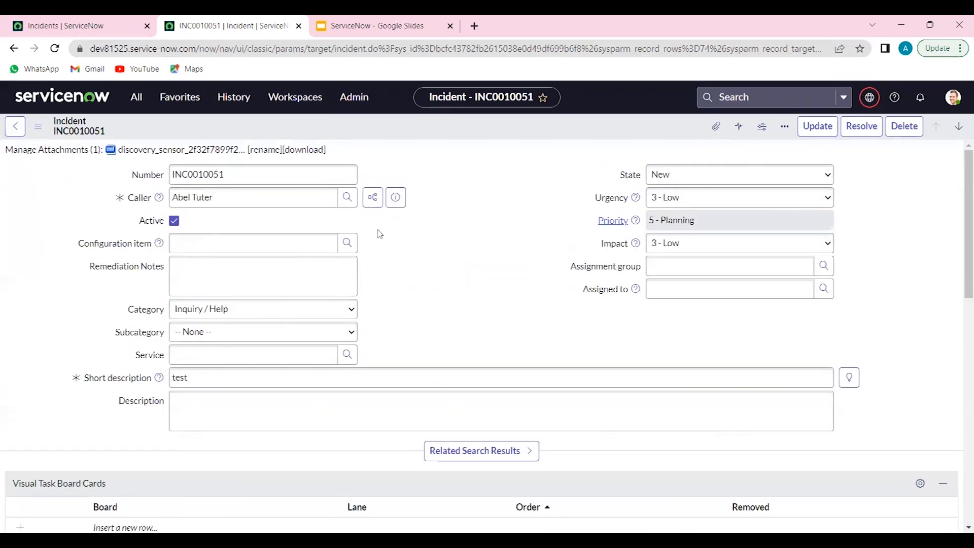
click(273, 380)
text(update)
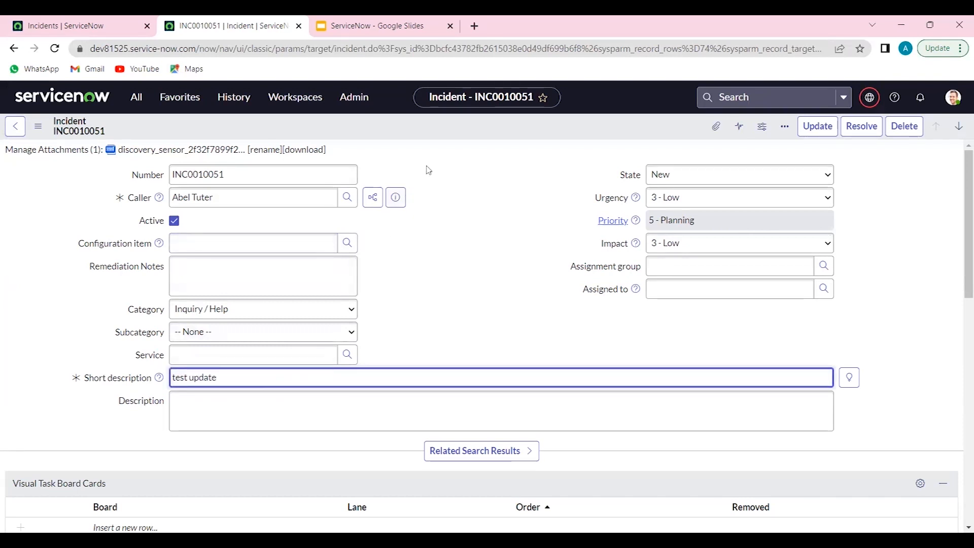
click(825, 131)
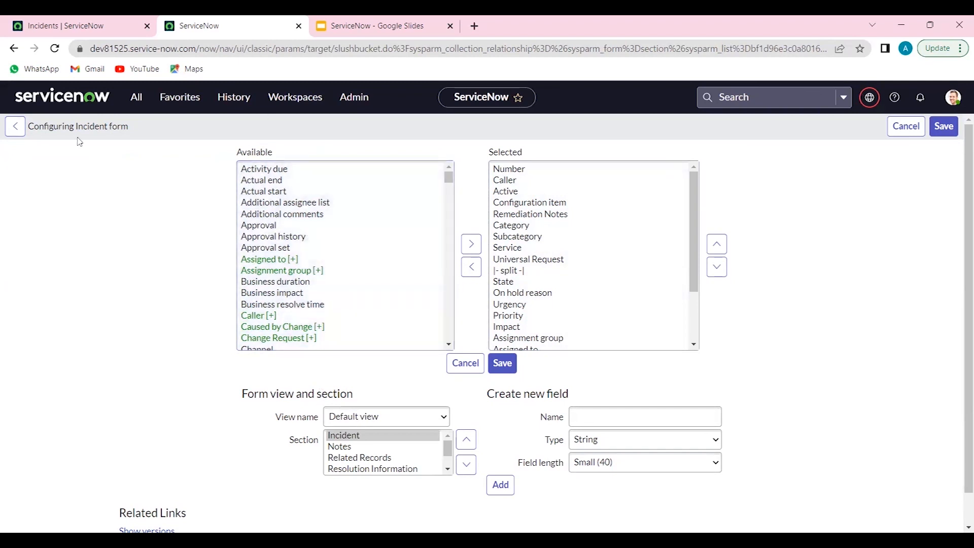
click(16, 129)
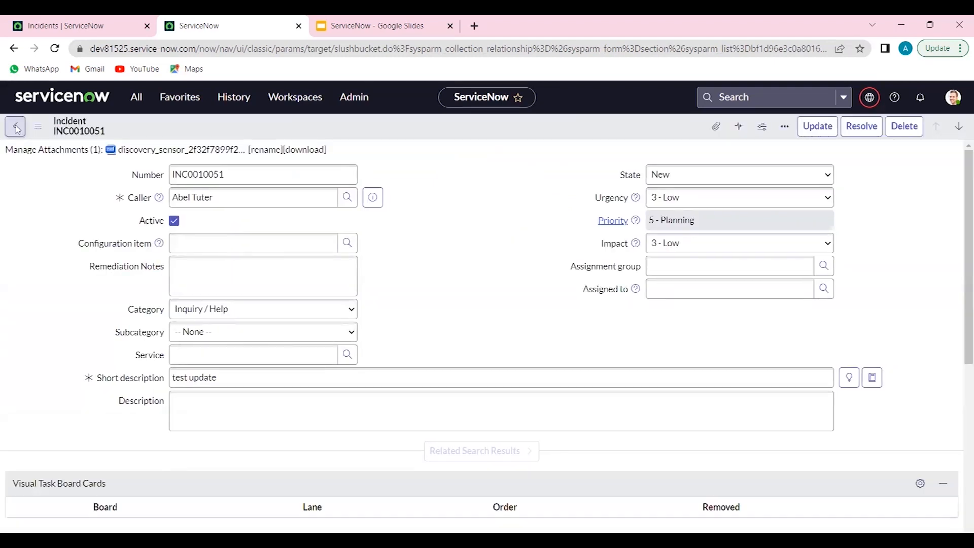
Set the incident's short description to "test update save" and save the record while staying on the form
click(431, 382)
text(save)
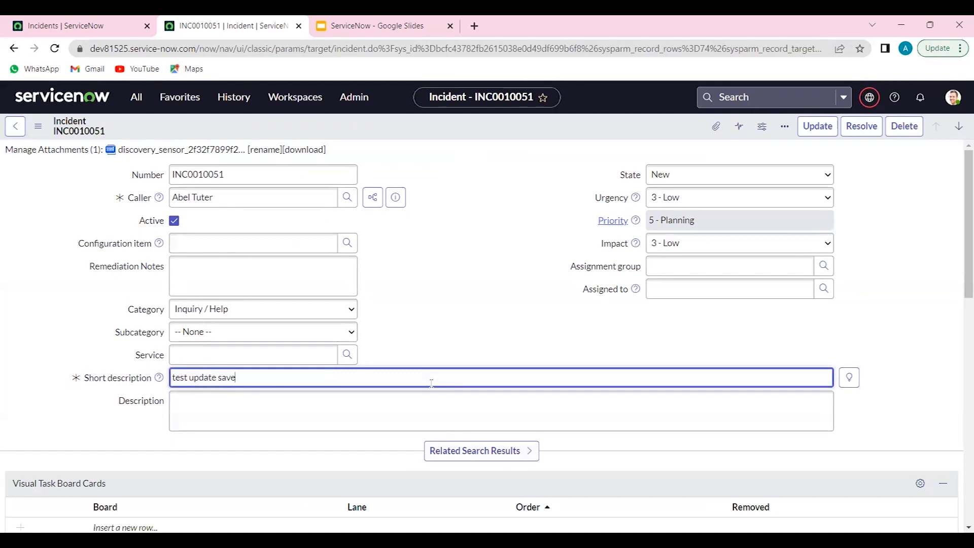
right_click(431, 132)
click(454, 136)
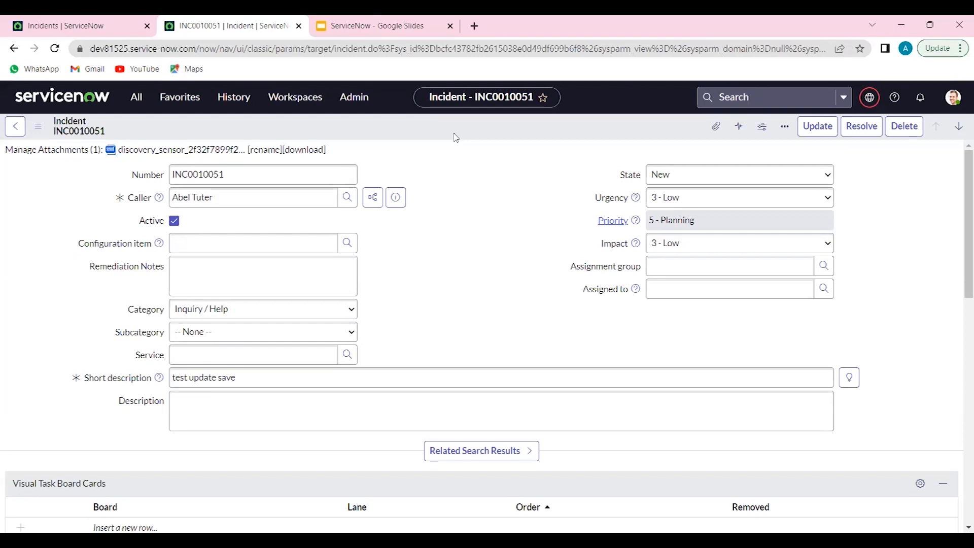
Show the additional actions available for the incident from its form header
right_click(454, 136)
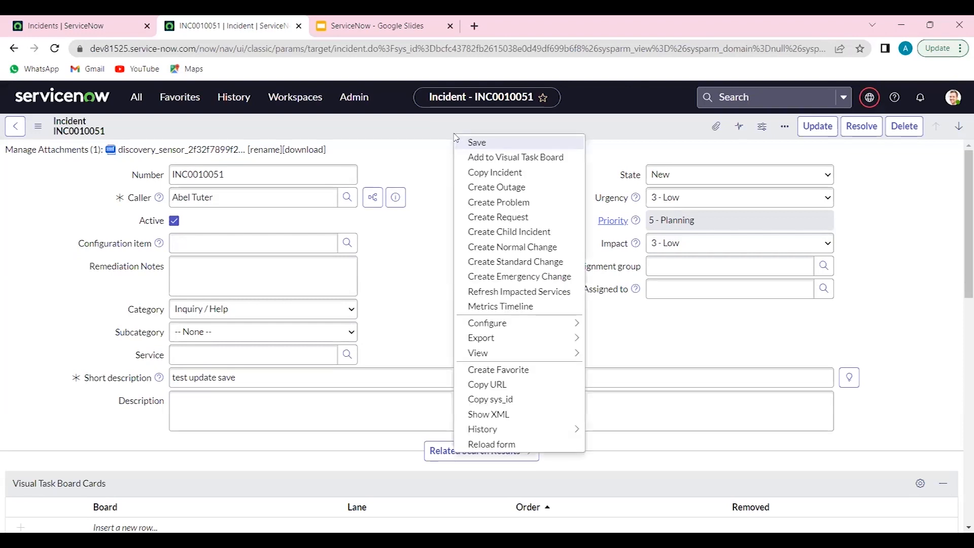